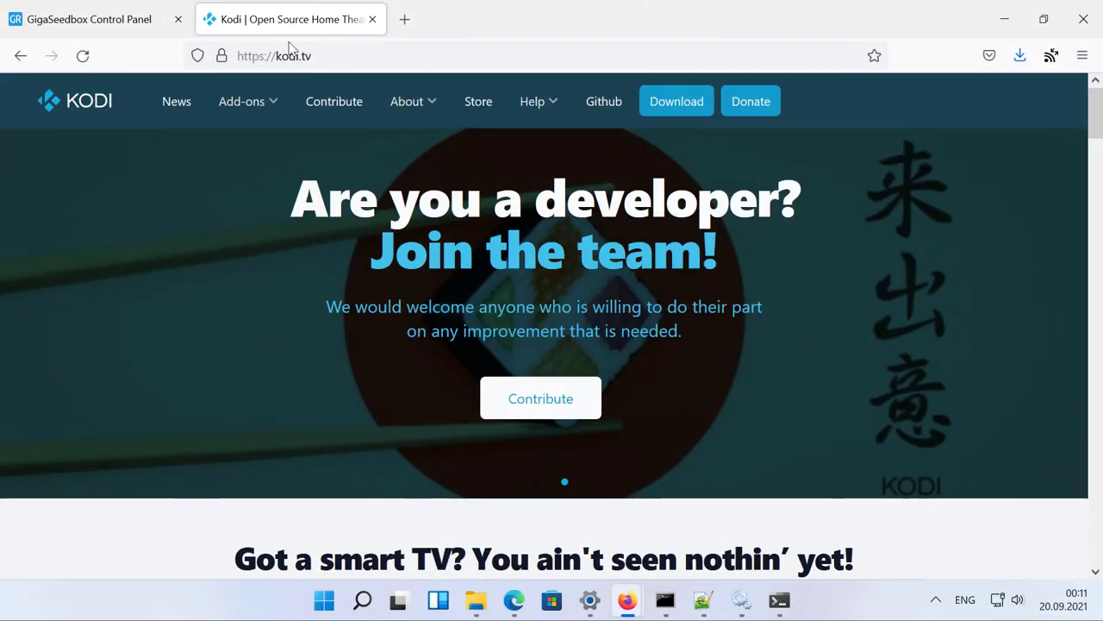
Review the server hostname, password and FTP port in the Basic Info section of the GigaSeedbox control panel
click(136, 30)
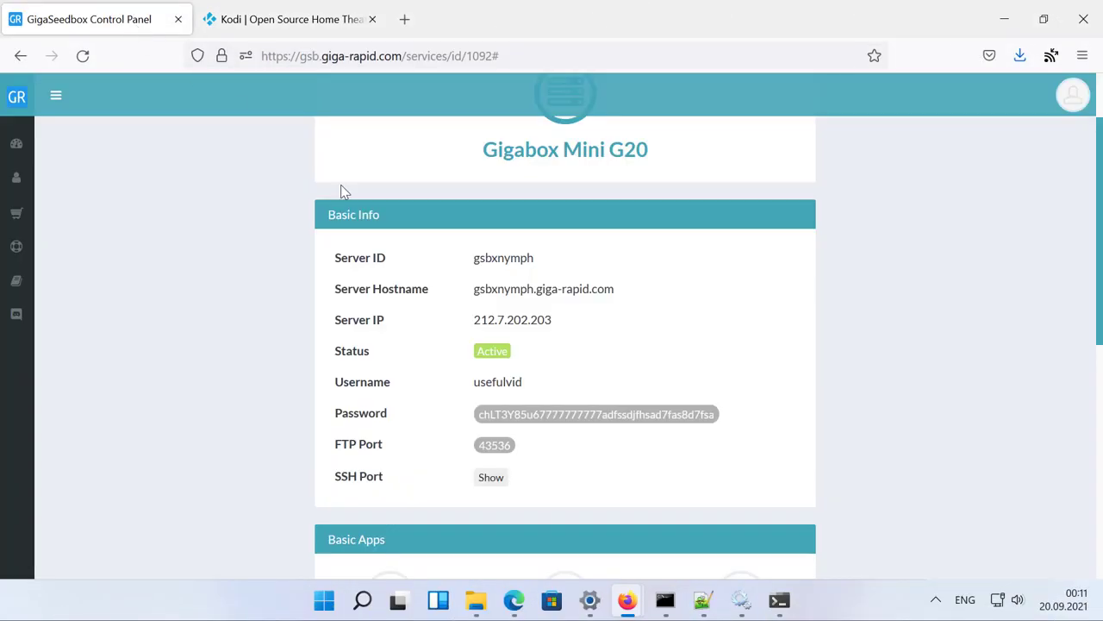
double_click(347, 444)
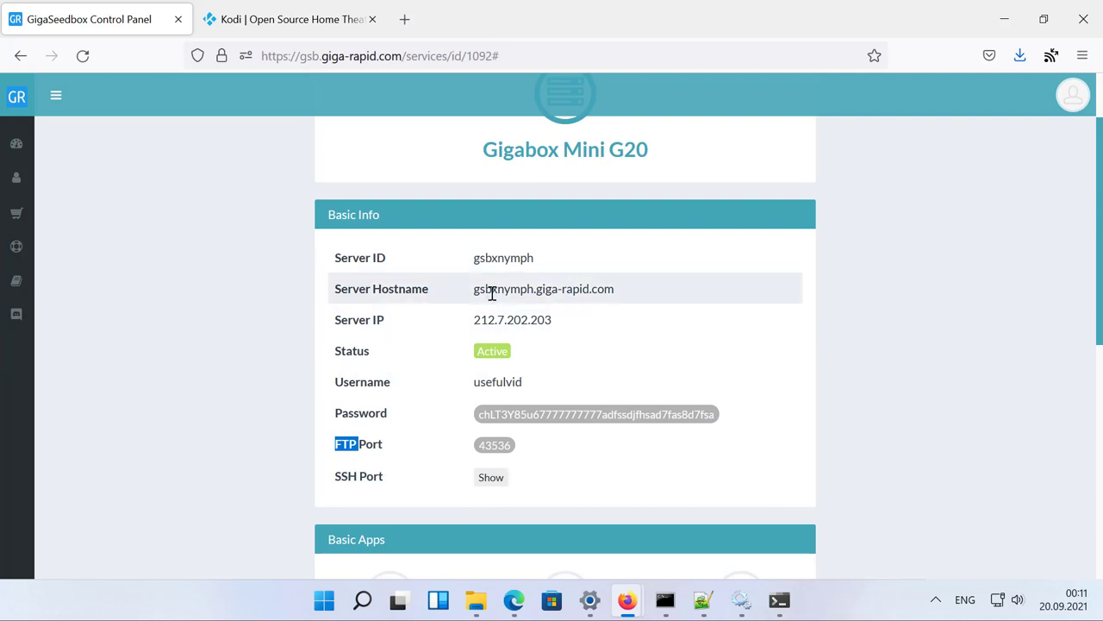
drag(476, 294, 666, 295)
click(666, 295)
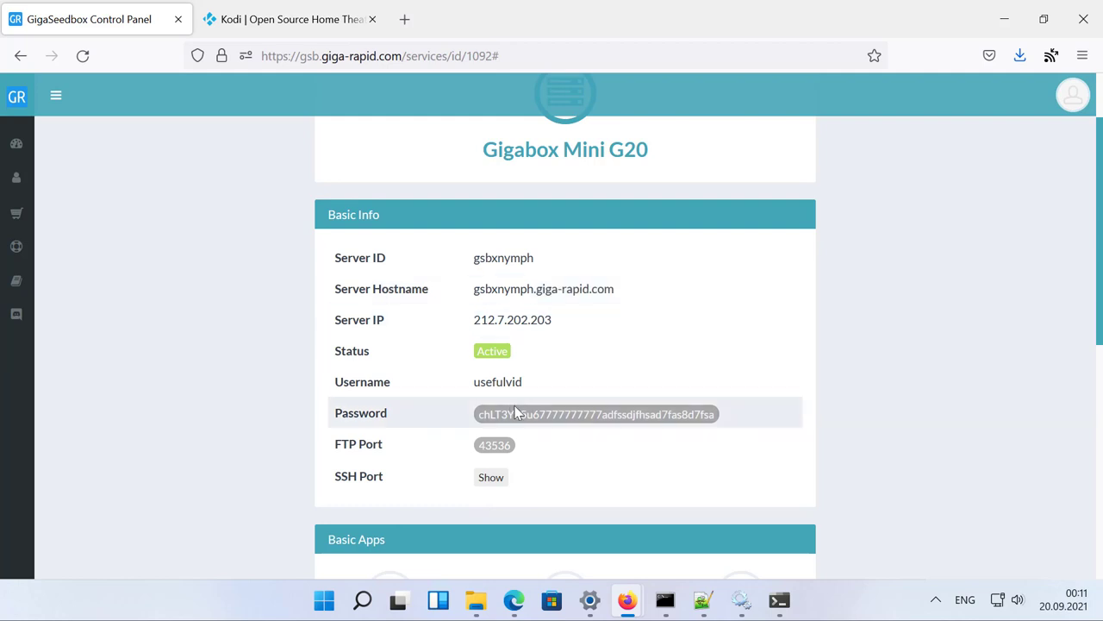
drag(475, 419, 714, 413)
click(712, 411)
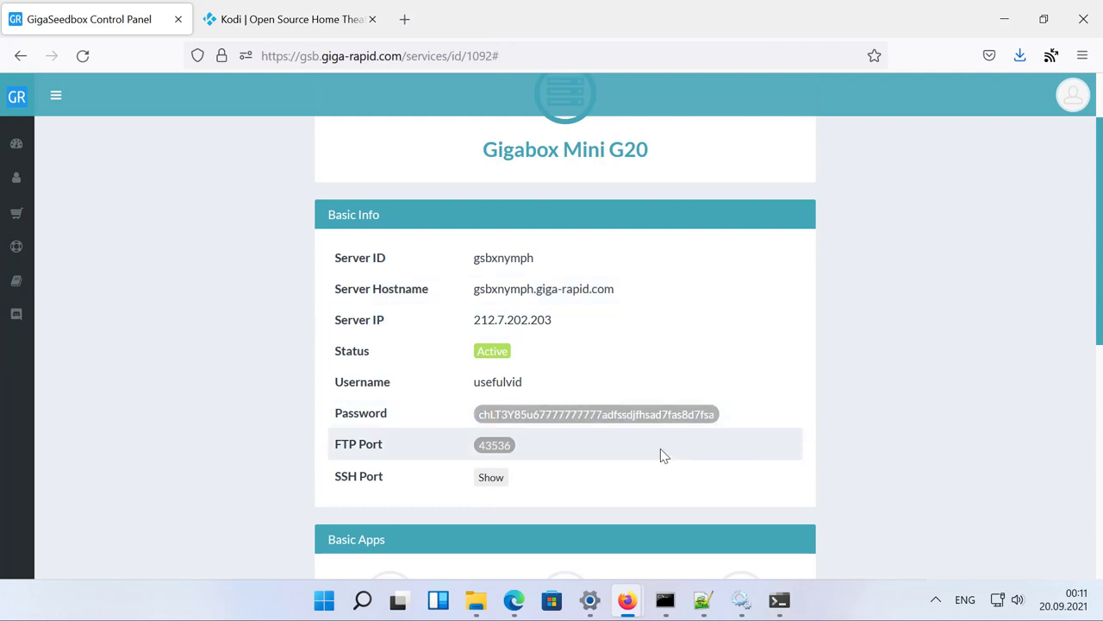
Open the seedbox's Simple Browser and select the downloads/simple/usefulvid path shown above the file list
scroll(660, 453, down, 1)
scroll(661, 455, down, 1)
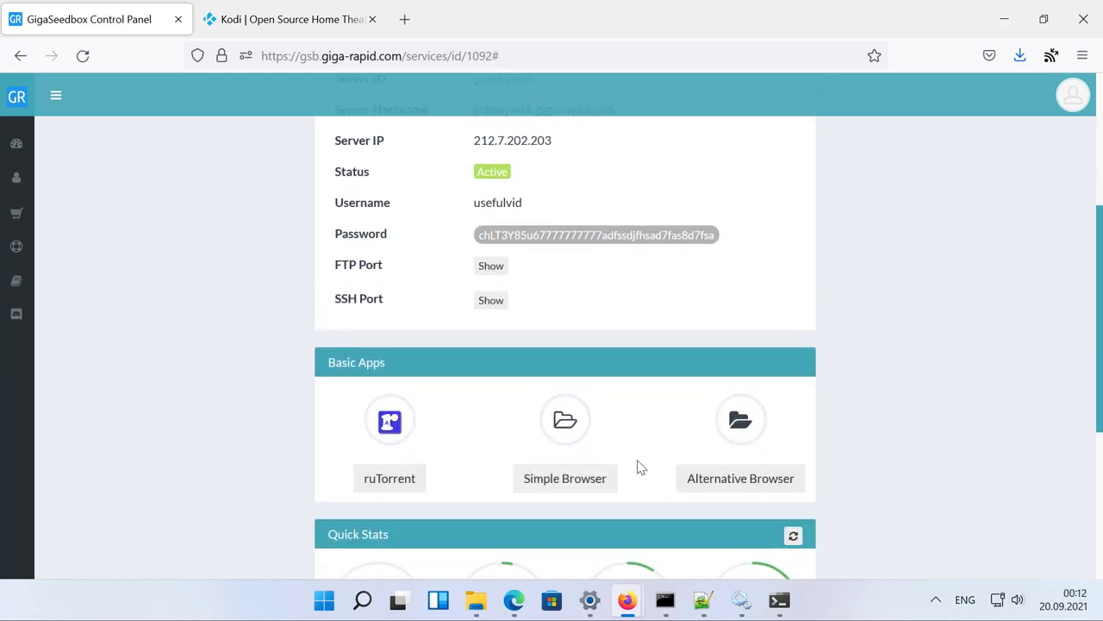
click(579, 476)
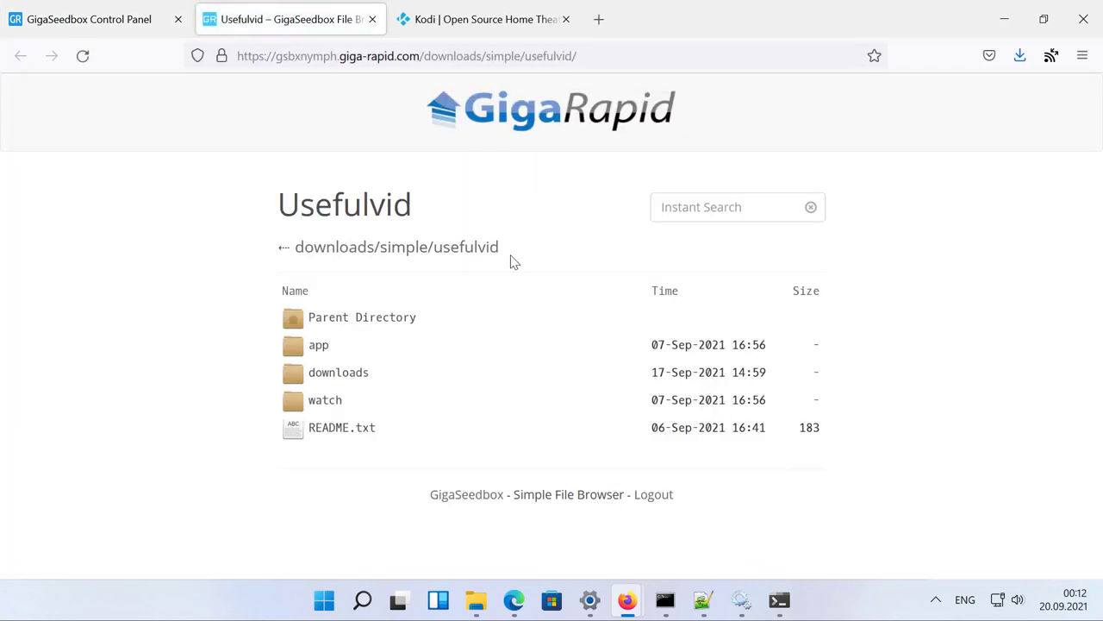
drag(514, 259, 291, 248)
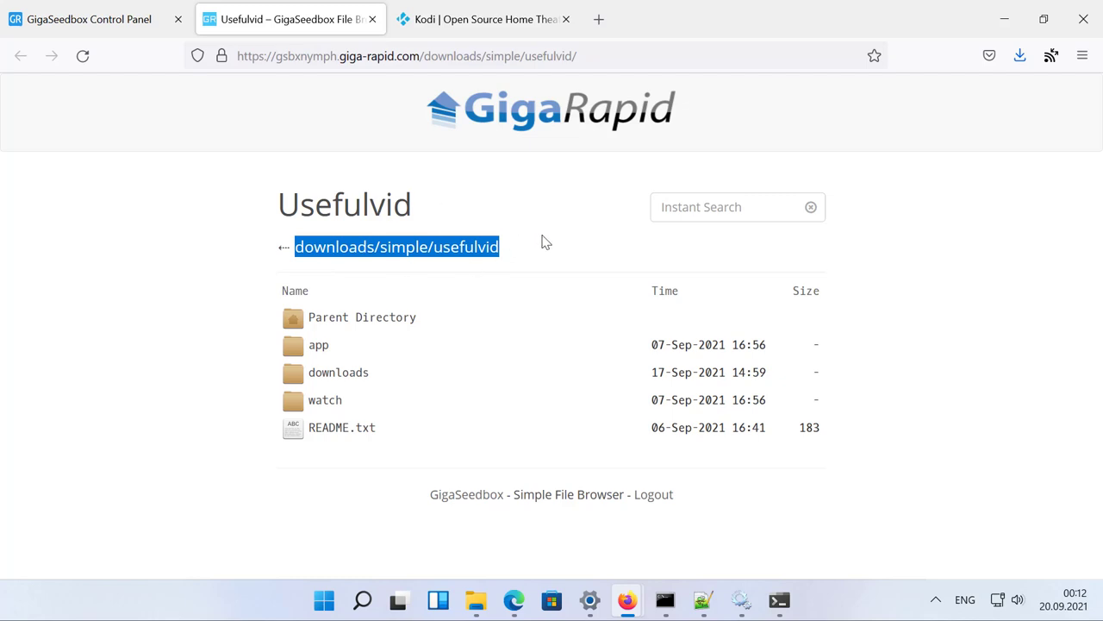
Check the noted directory path and password in Notepad++, and return to the GigaSeedbox control panel
click(702, 600)
click(261, 135)
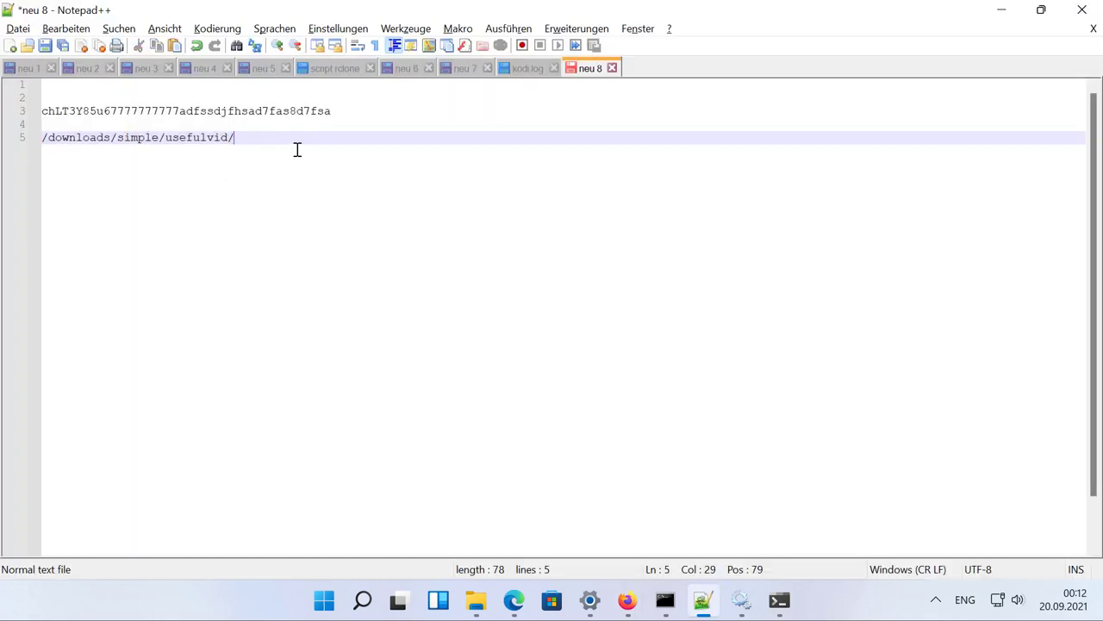
drag(297, 150, 32, 137)
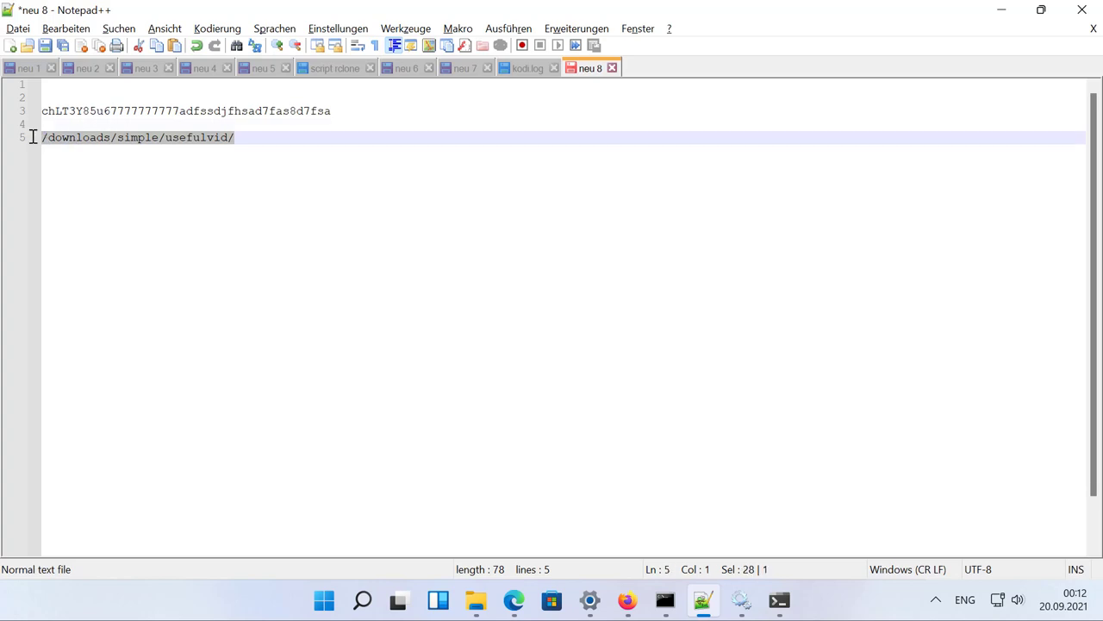
drag(331, 112, 39, 120)
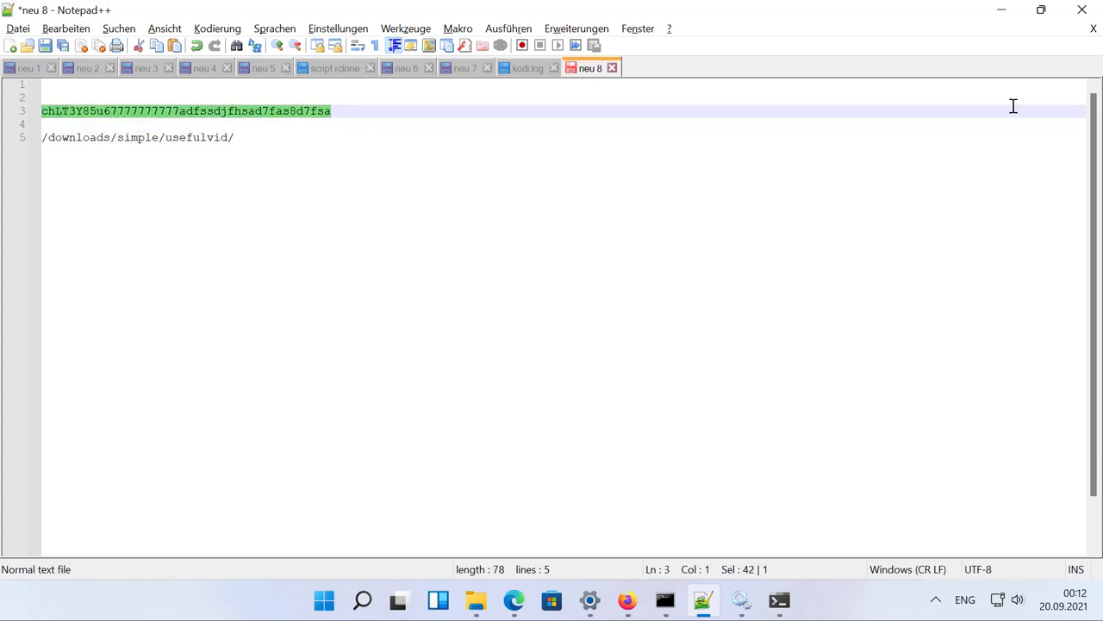
click(1005, 16)
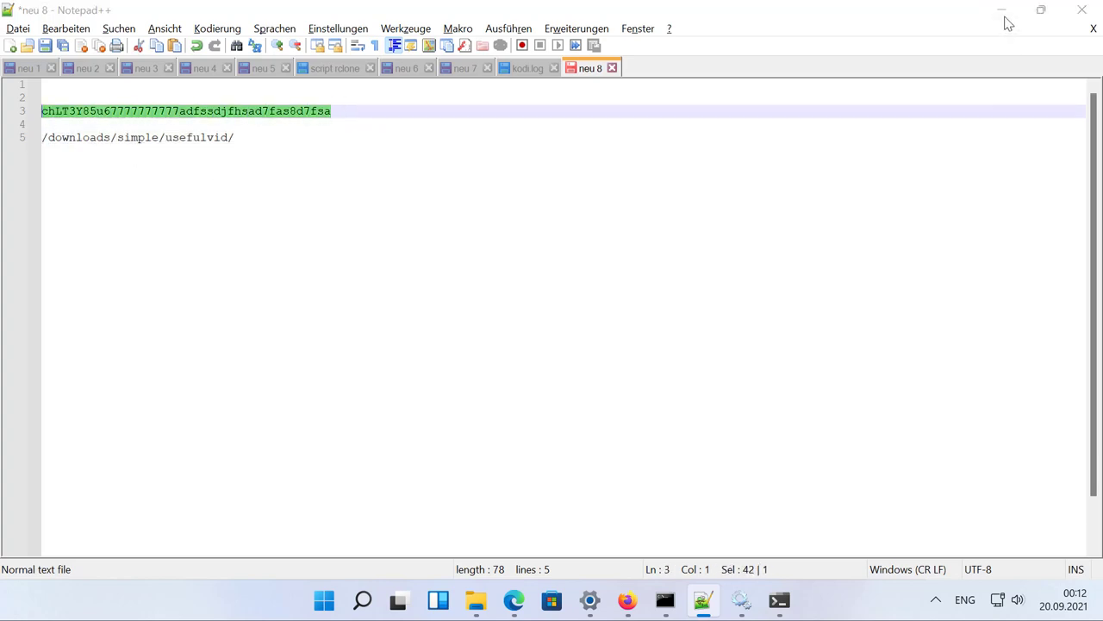
click(143, 20)
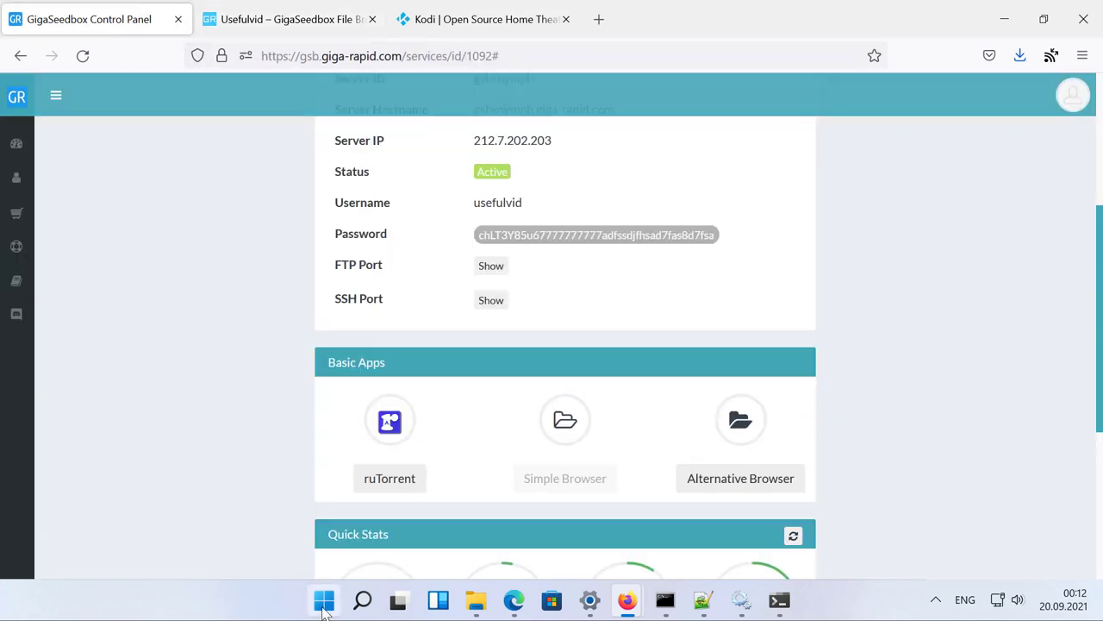
Launch Kodi and open its File manager from the system settings
click(324, 601)
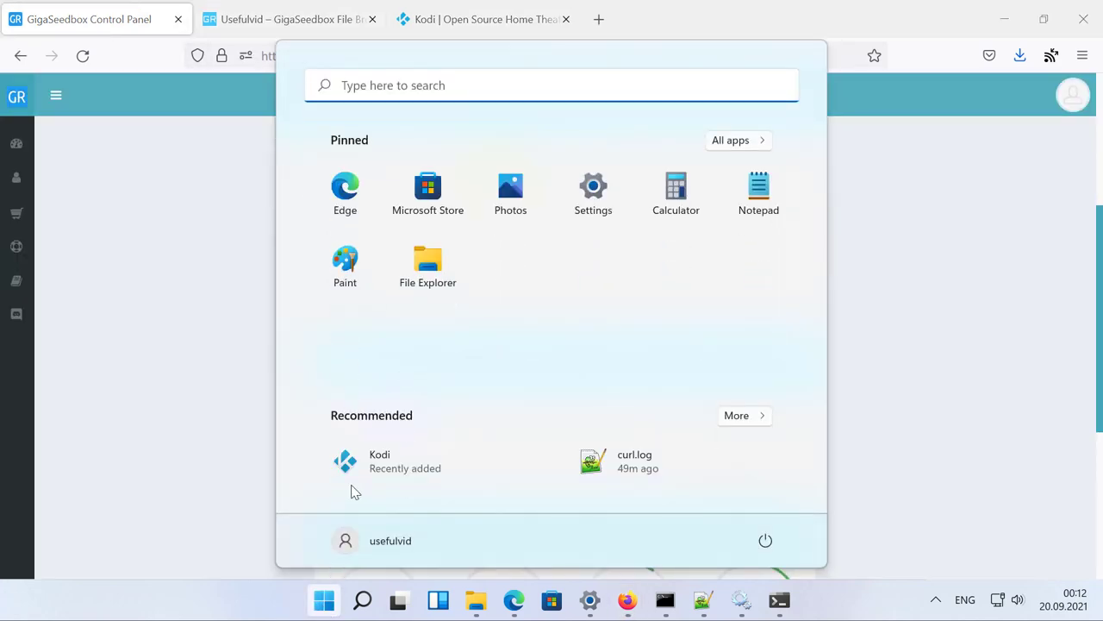
click(409, 463)
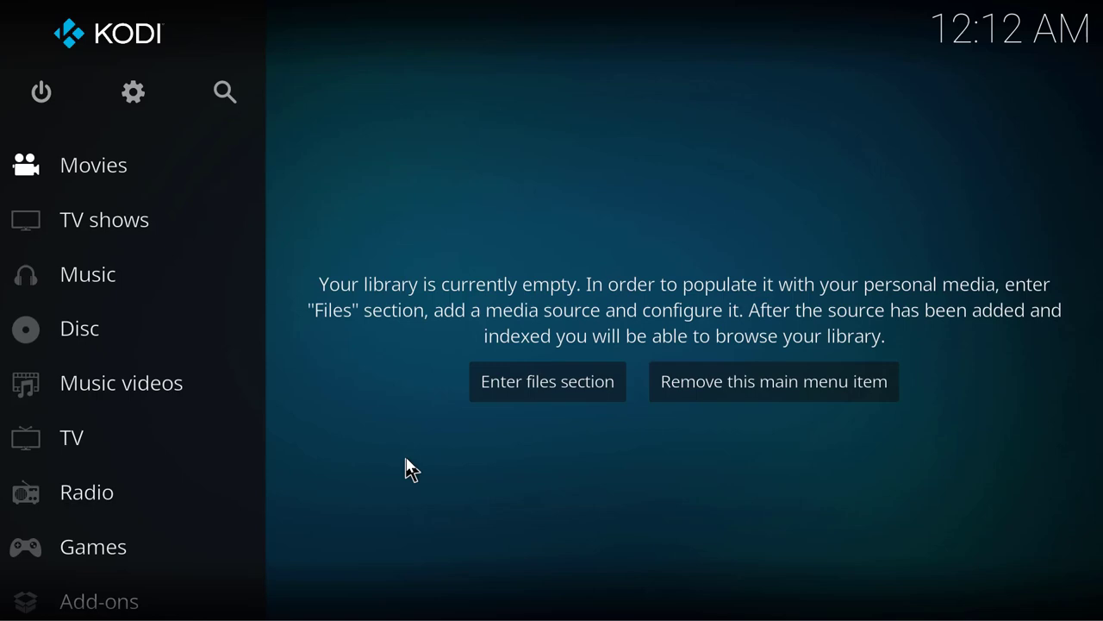
click(136, 95)
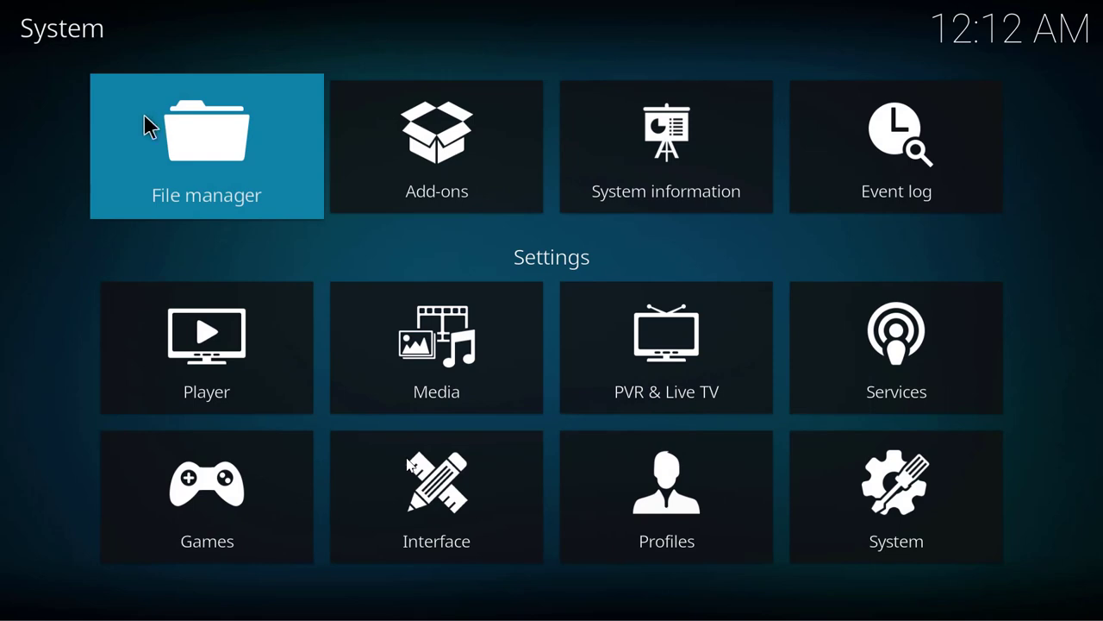
click(147, 116)
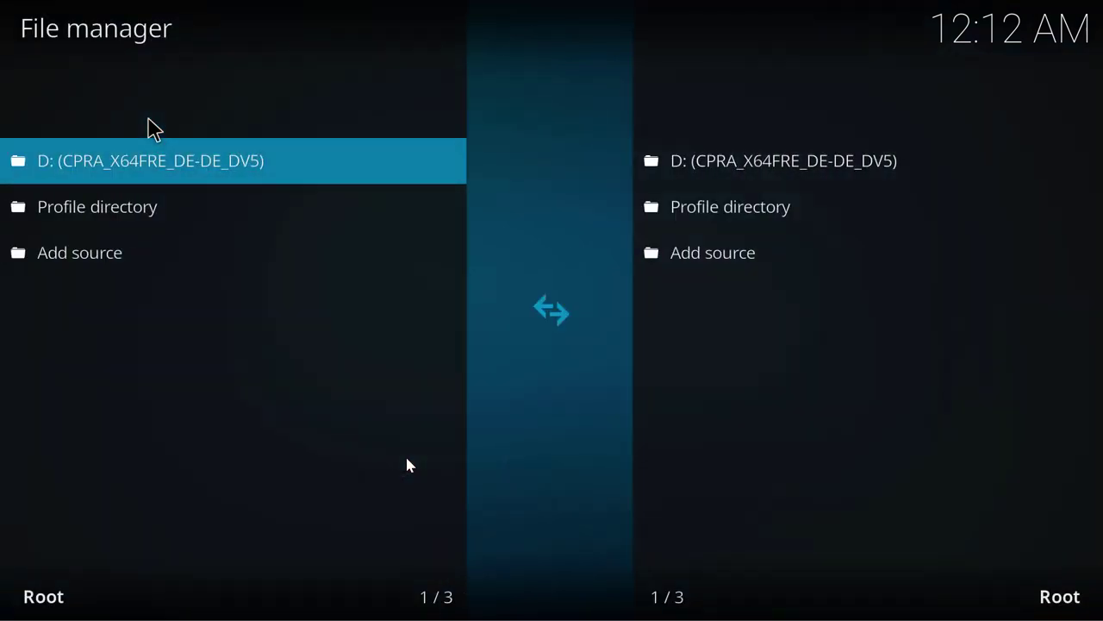
Start adding a network location as a new file source with the protocol Web server directory (HTTPS)
click(91, 253)
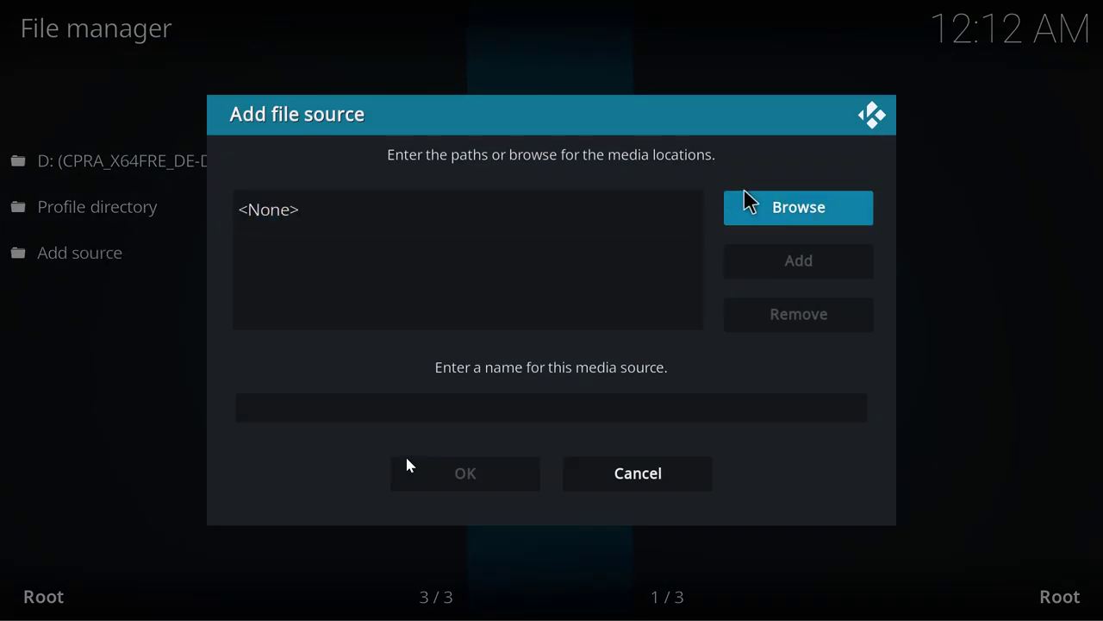
click(800, 208)
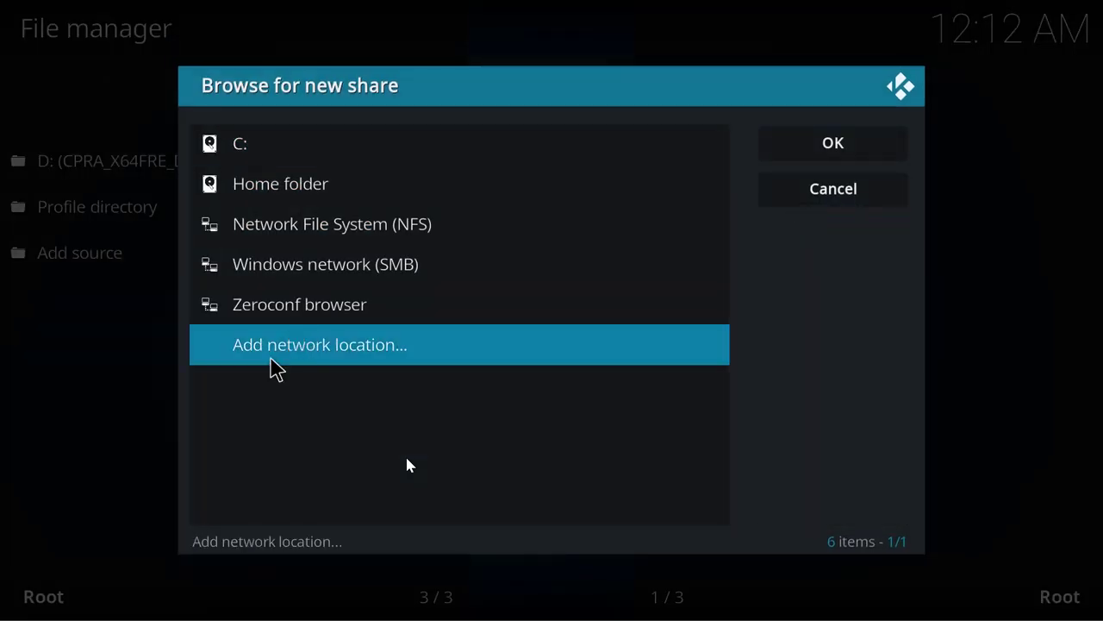
click(285, 355)
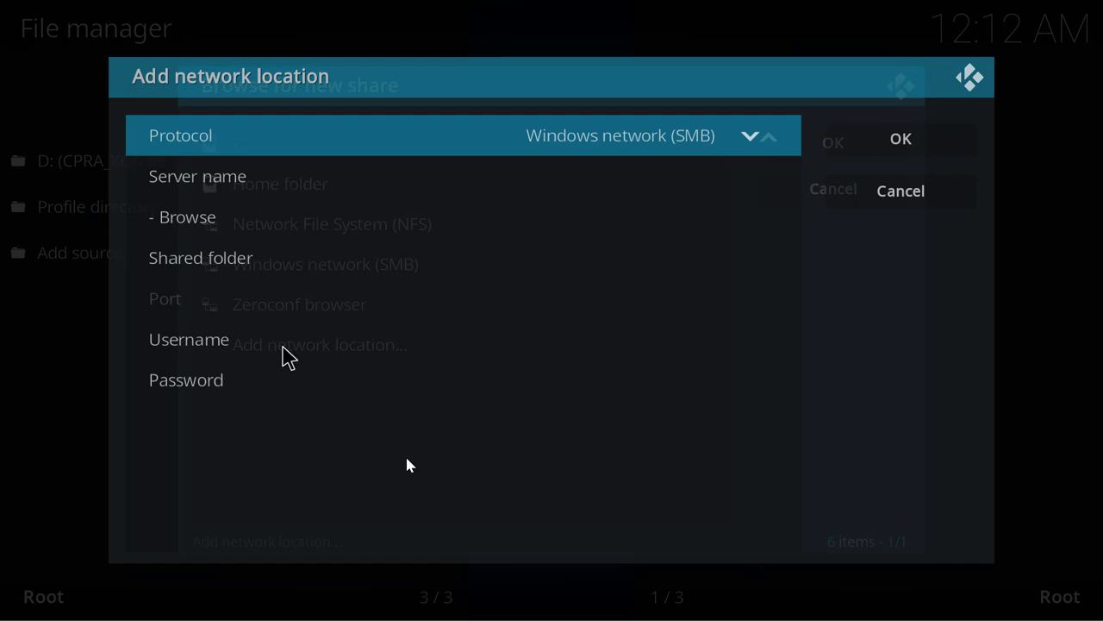
click(770, 143)
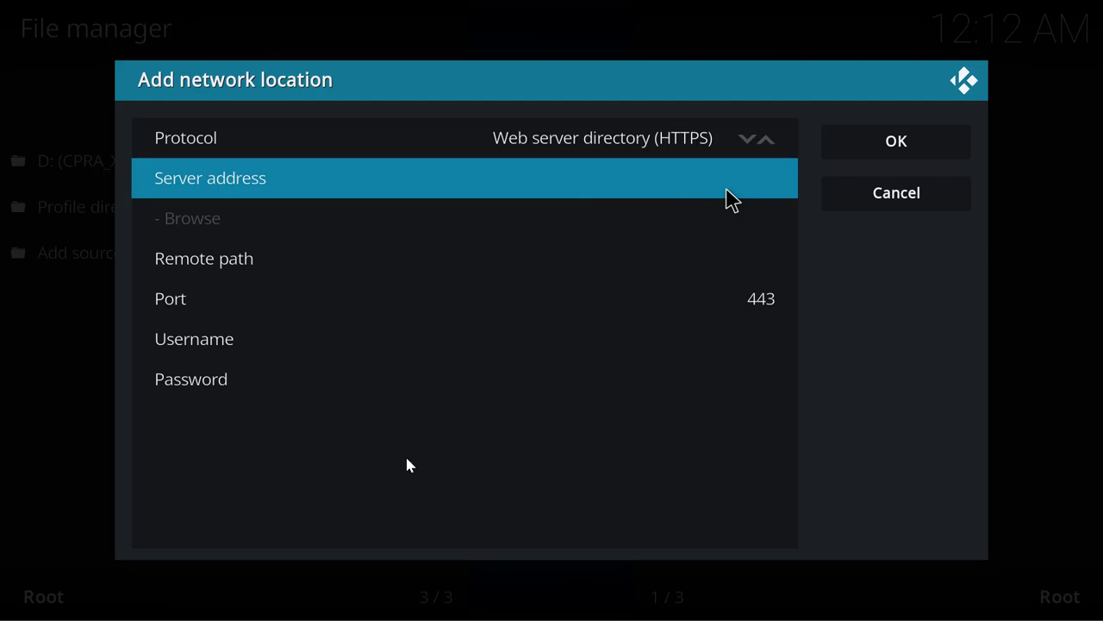
Copy the server hostname from the seedbox control panel into Kodi as the server address, gsbxnymph.giga-rapid.com
key(alt+Tab)
scroll(725, 198, up, 3)
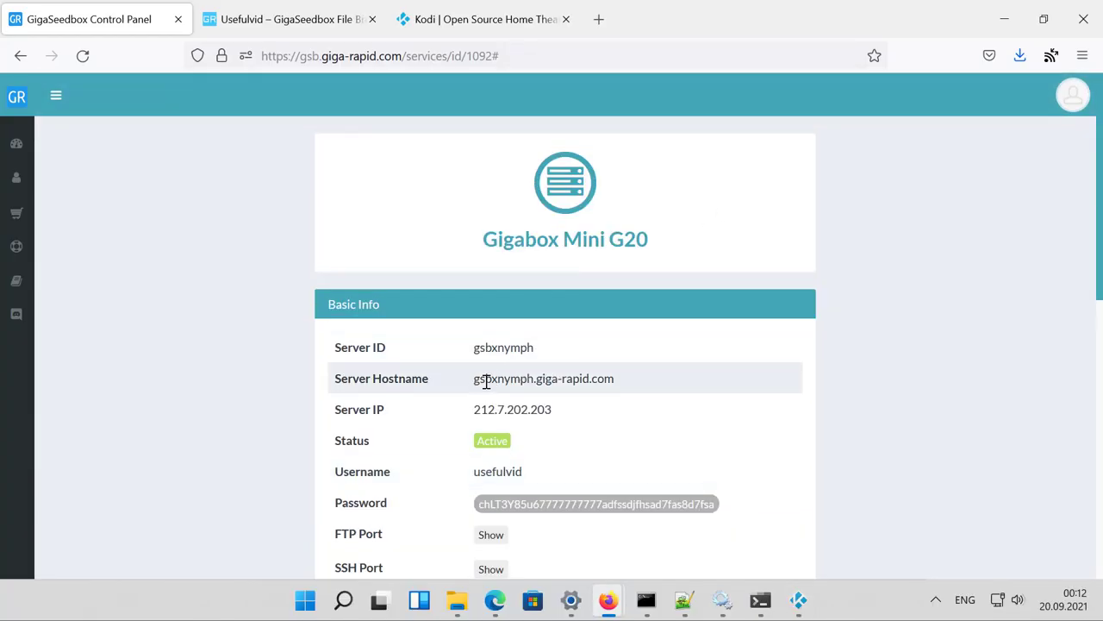
drag(474, 380, 616, 380)
key(ctrl+c)
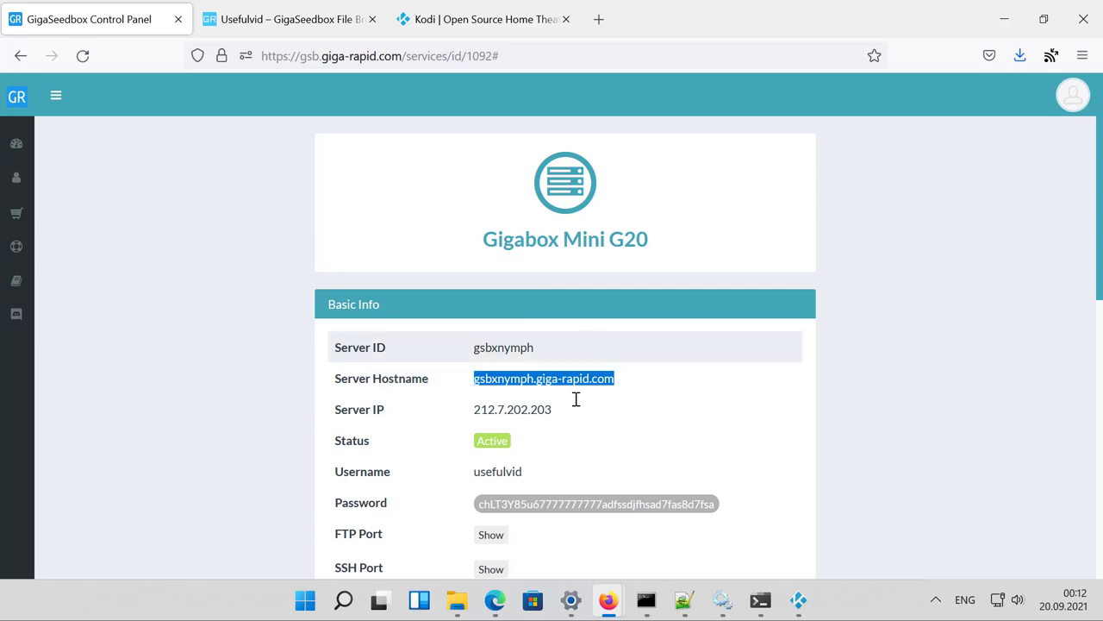
click(799, 600)
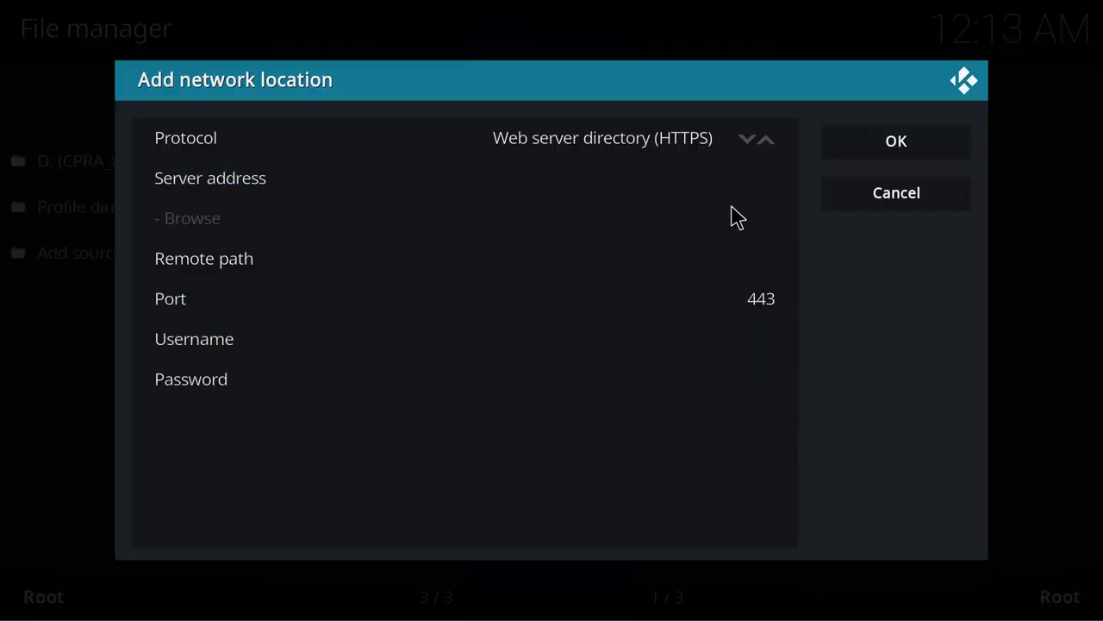
key(ctrl+v)
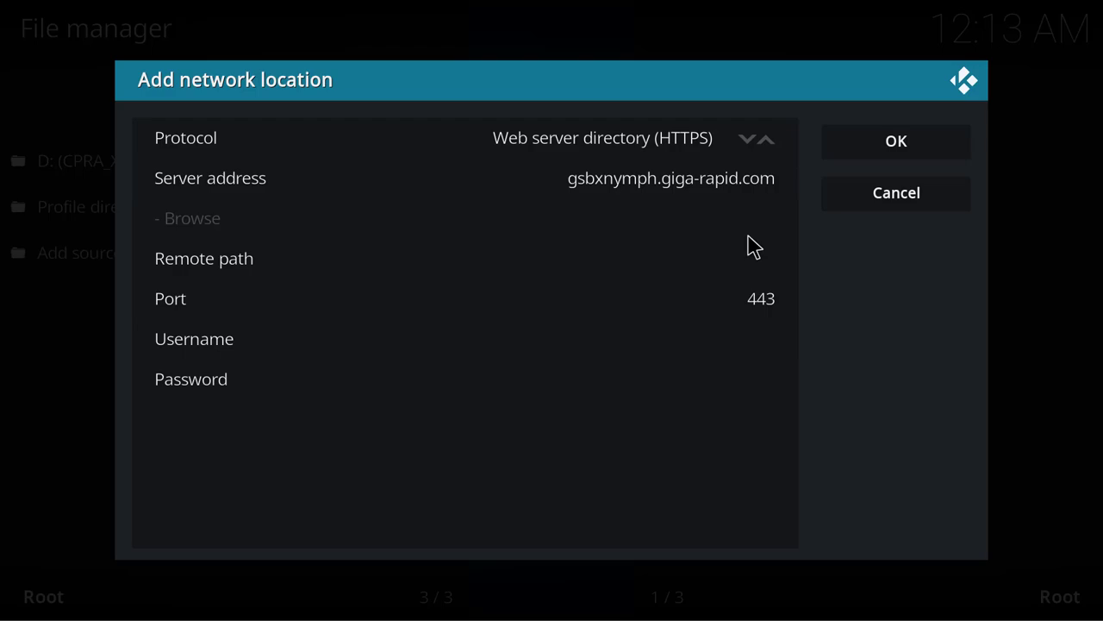
Set the remote path to downloads/simple/usefulvid, copied from the seedbox file browser, and the username to usefulvid
key(alt+Tab)
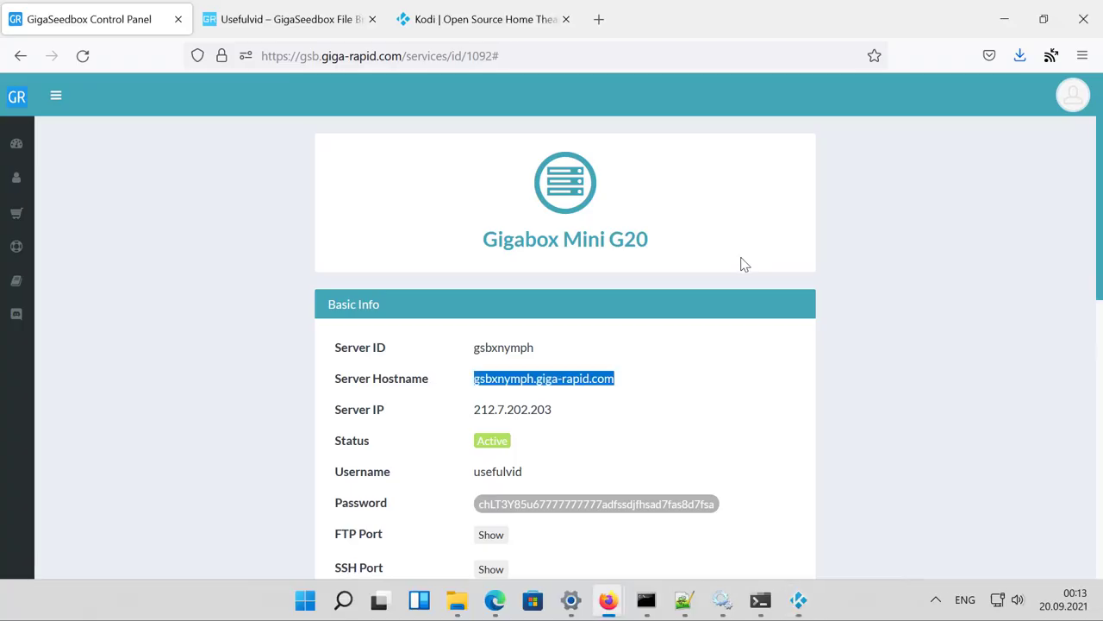
click(308, 26)
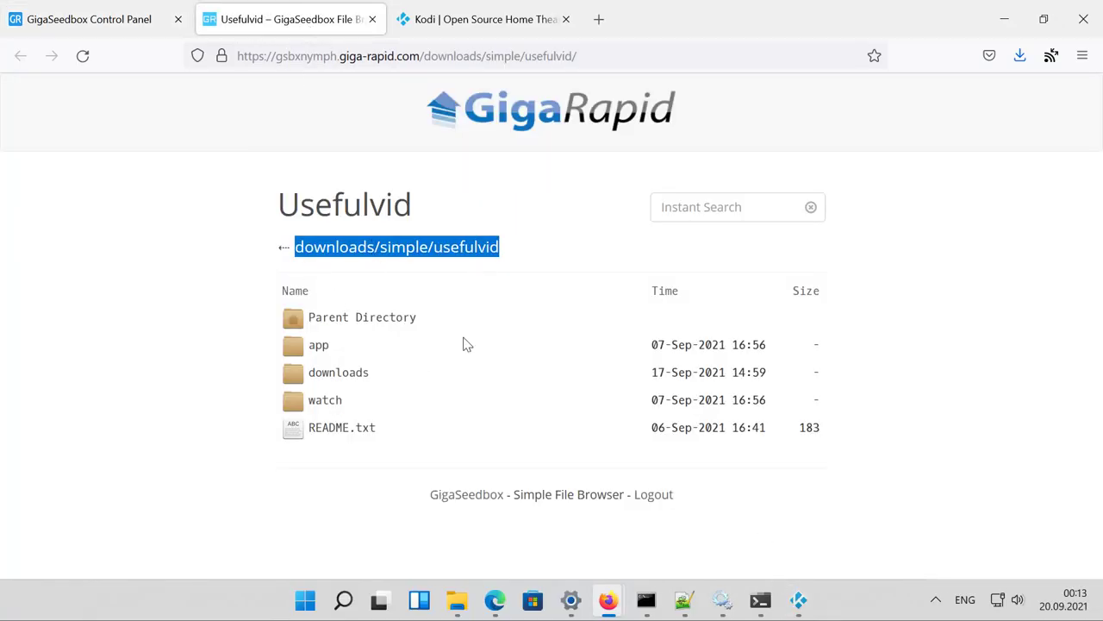
right_click(445, 248)
click(493, 272)
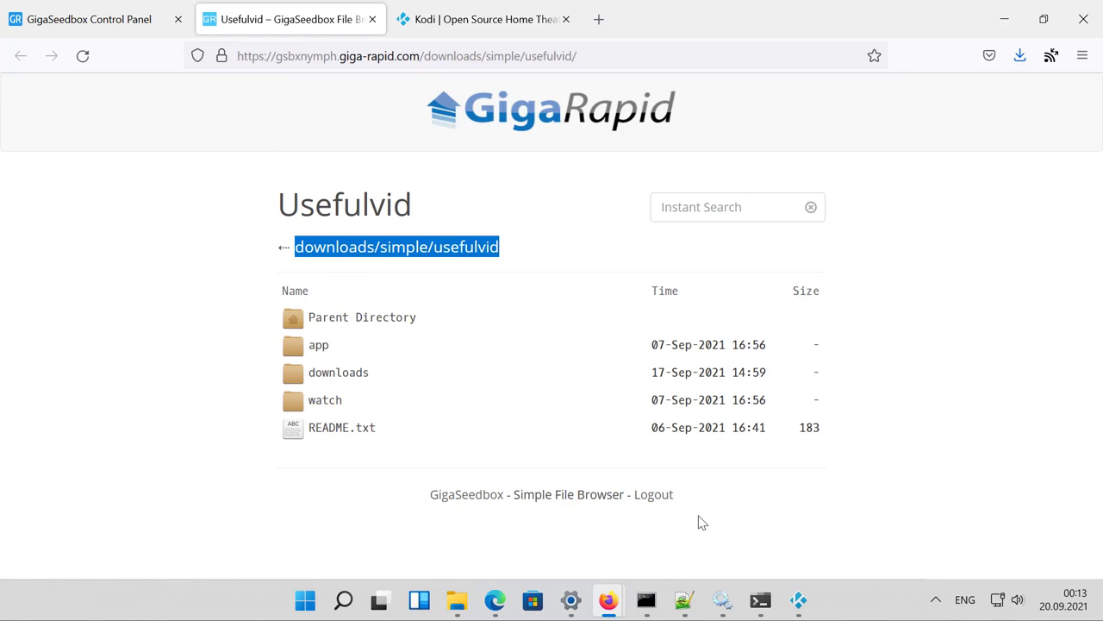
click(795, 599)
click(534, 257)
key(ctrl+v)
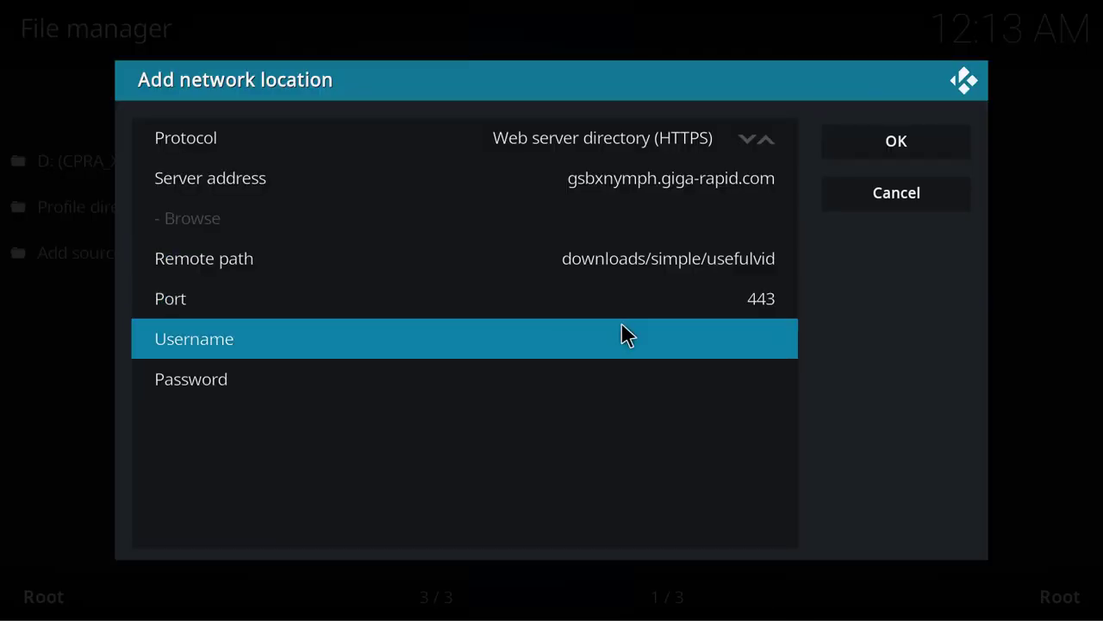
text(usefulvid)
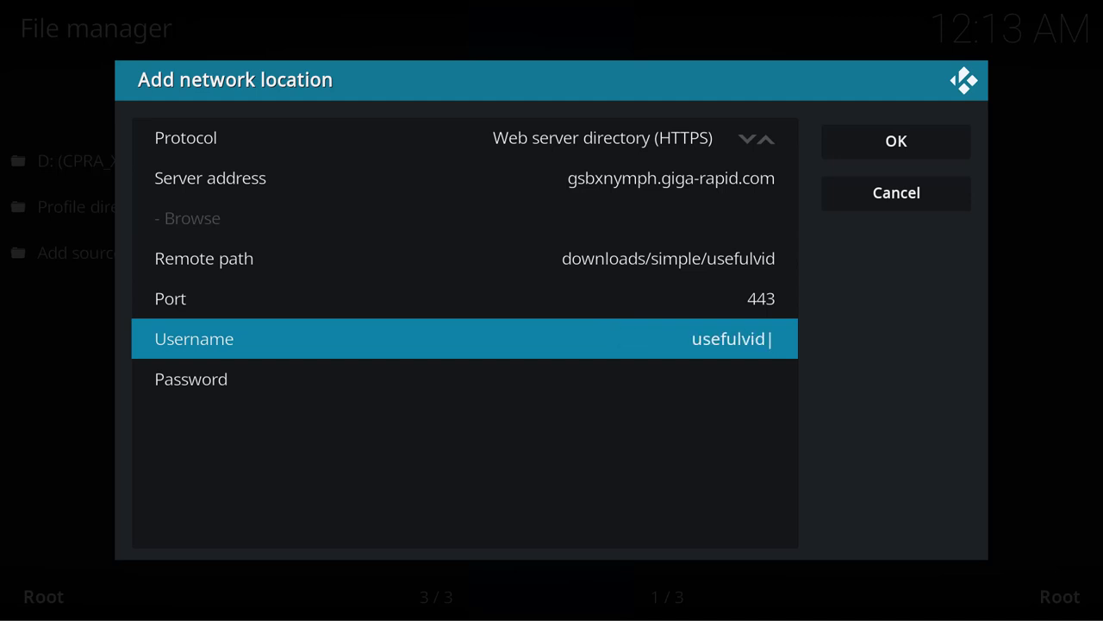
Copy the seedbox password into the location's password field and try to save it, declining to add it without a connection
key(alt+Tab)
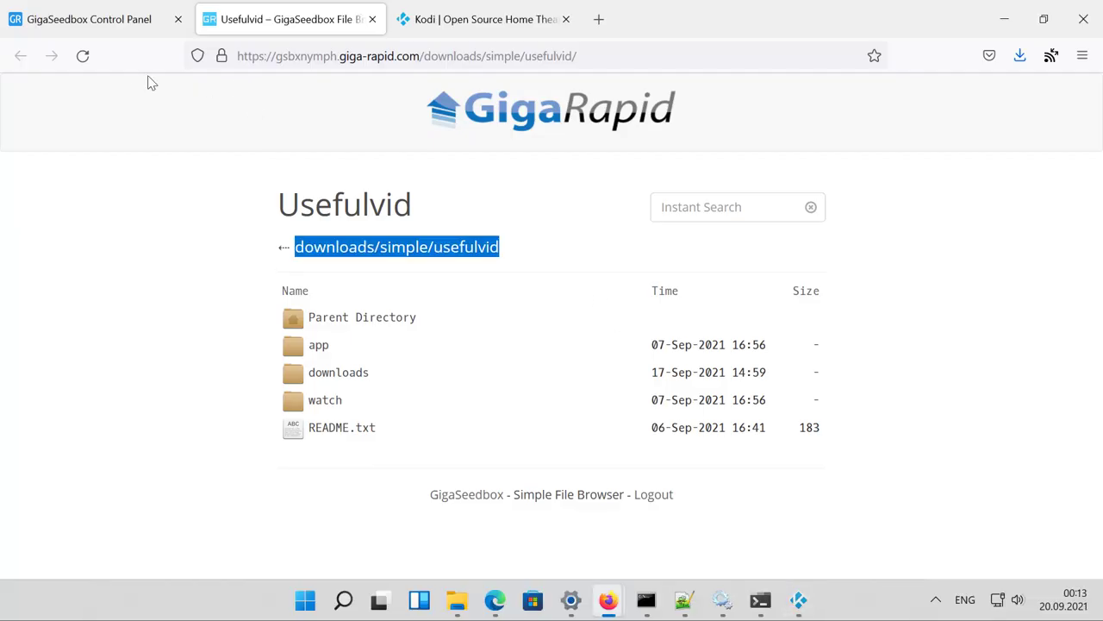
click(126, 30)
scroll(608, 368, down, 3)
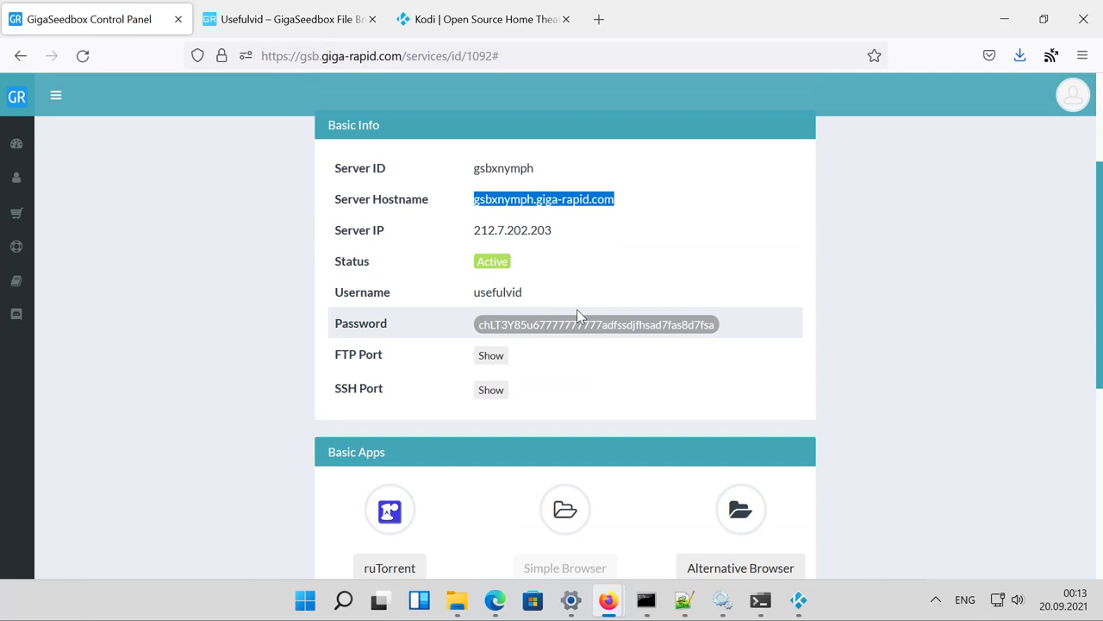
drag(480, 324, 715, 325)
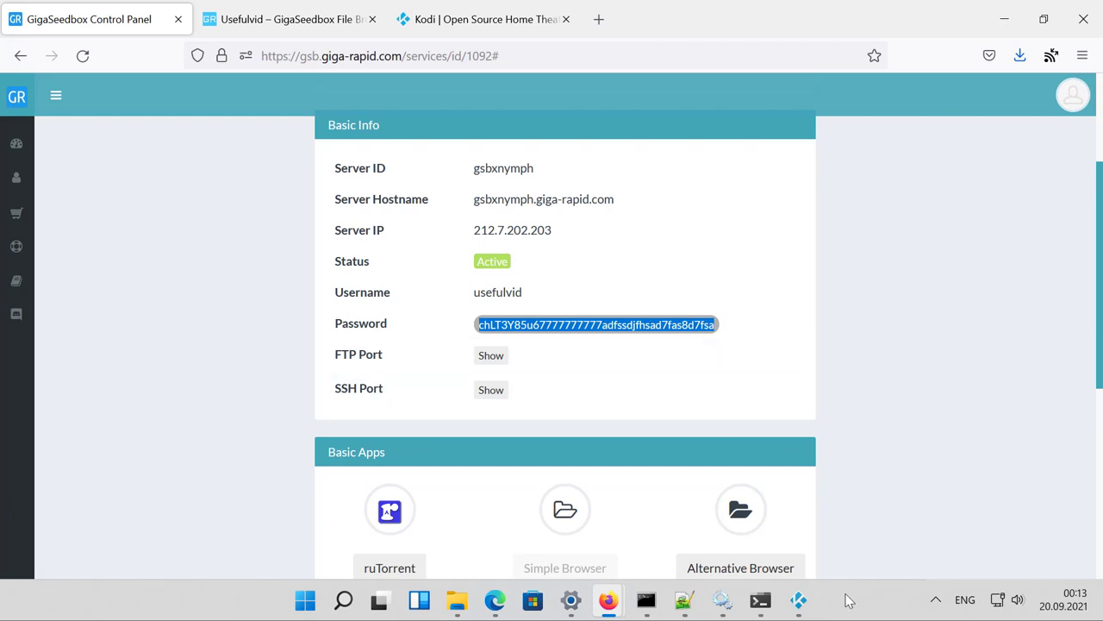
click(799, 600)
key(ctrl+v)
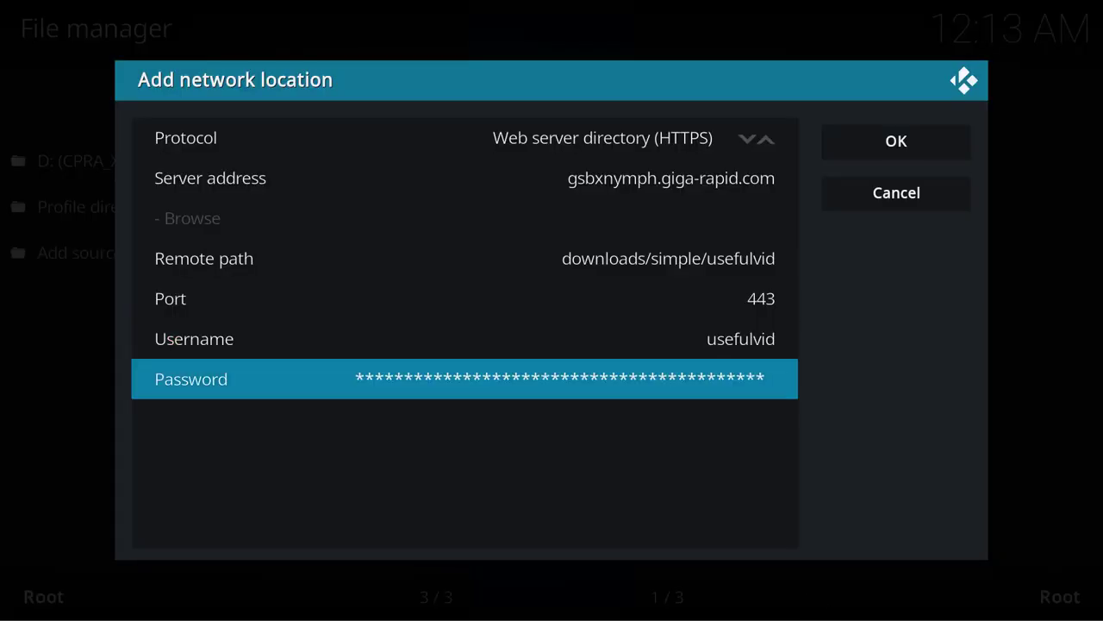
click(894, 147)
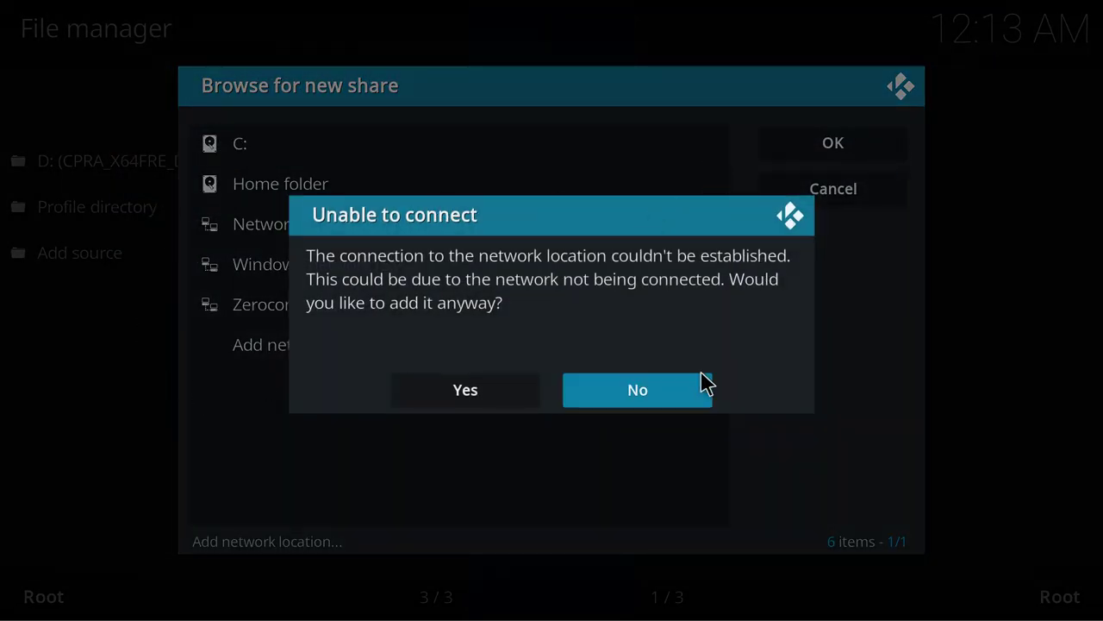
click(680, 399)
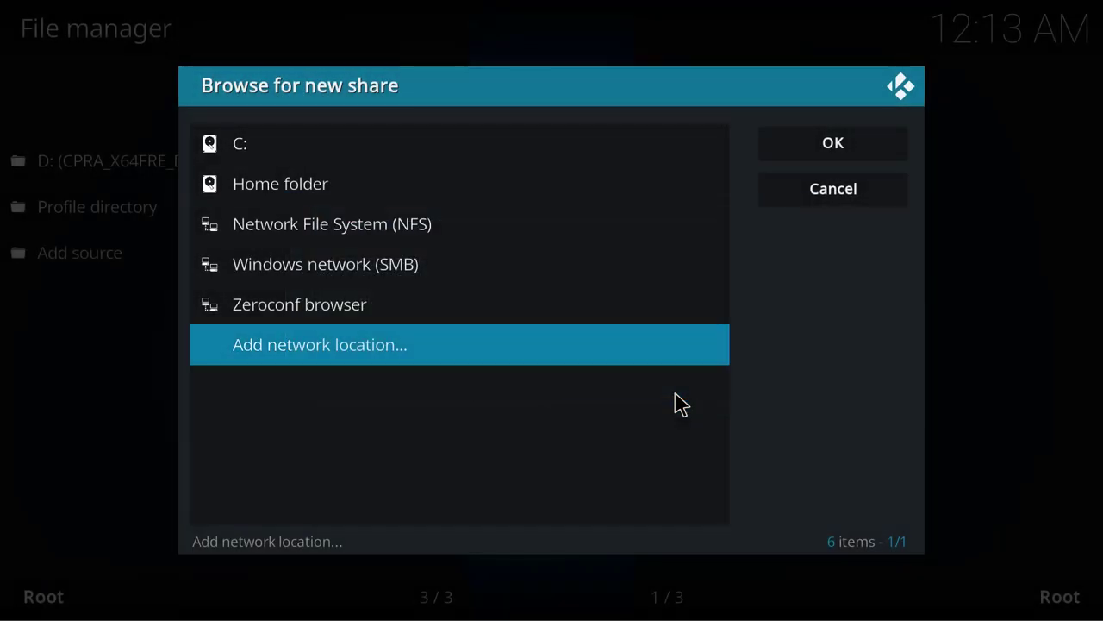
Start a Web server directory (HTTPS) location for gsbxnymph.giga-rapid.com and copy the path /downloads/simple/usefulvid/ from the Notepad++ notes back to Kodi
click(525, 357)
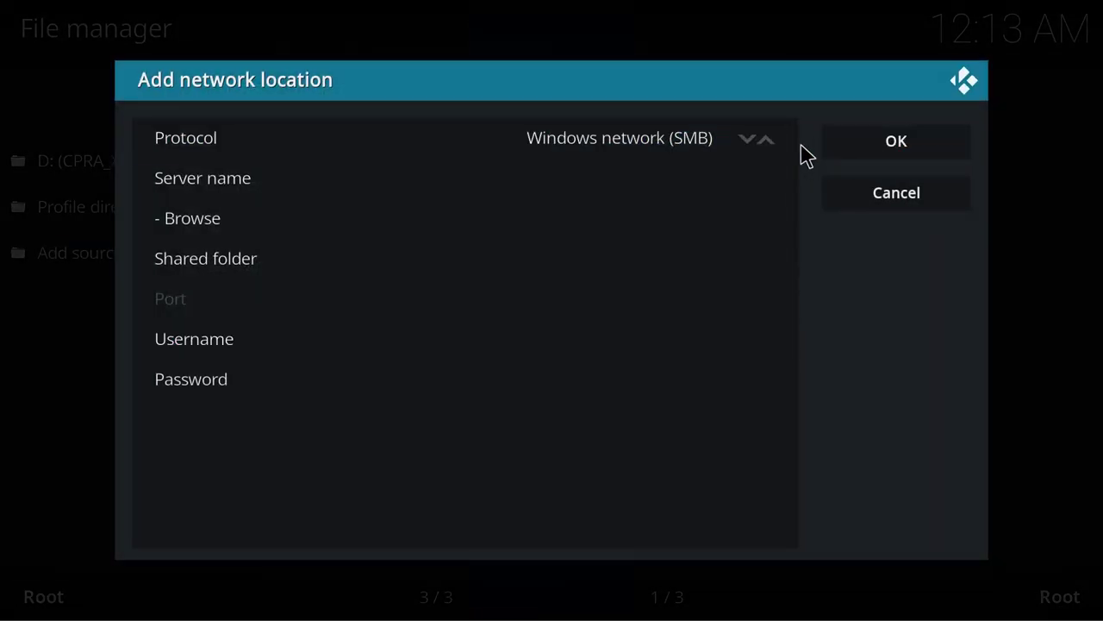
click(771, 143)
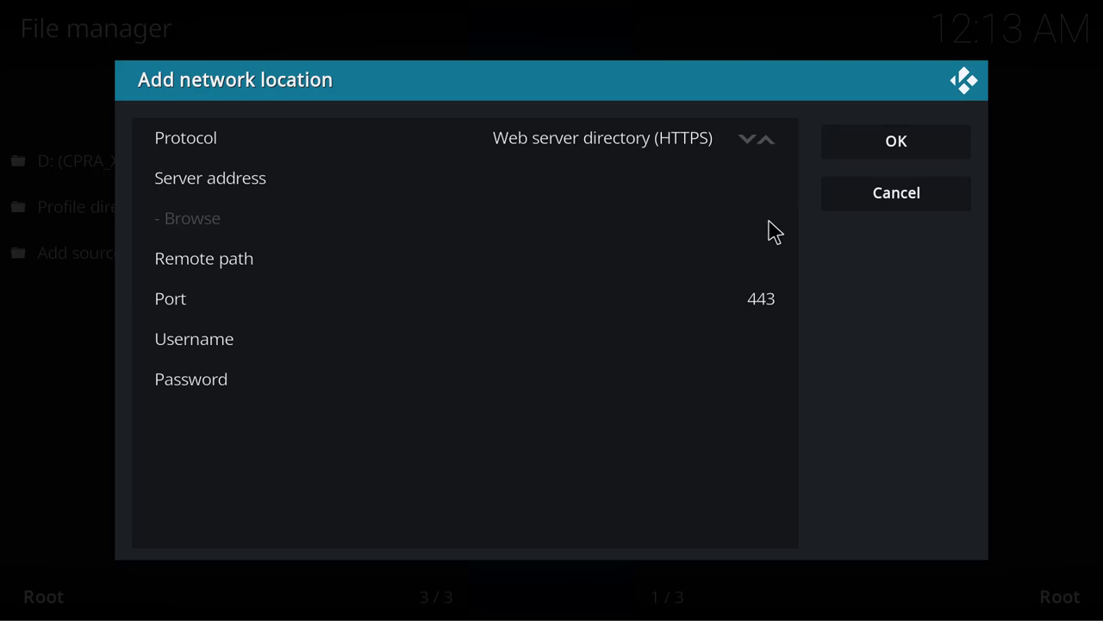
key(alt+Tab)
drag(475, 199, 614, 199)
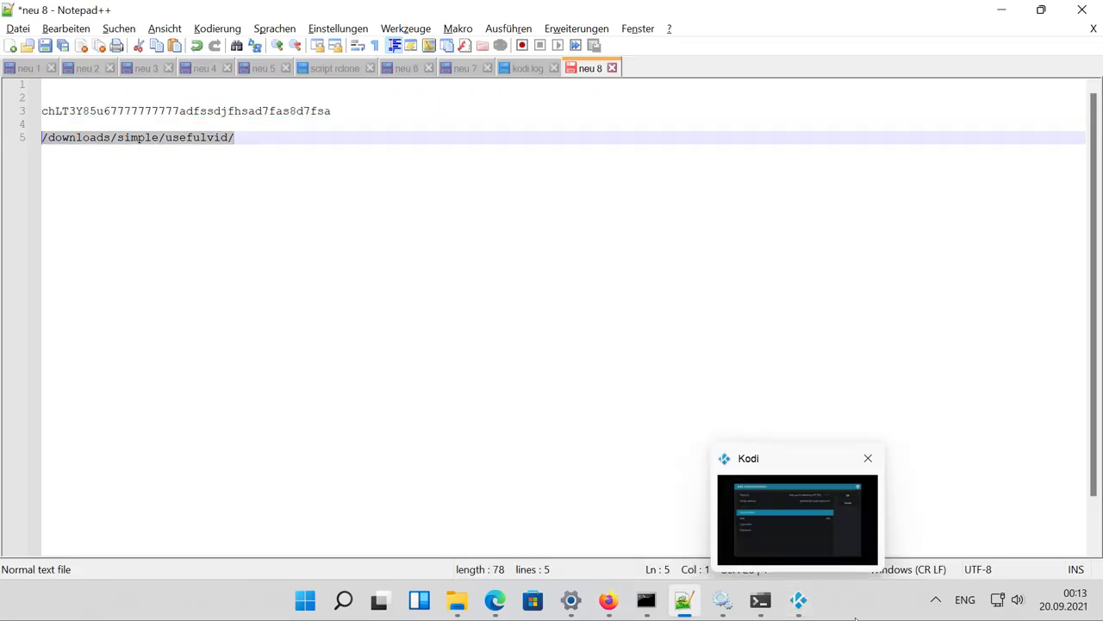
click(798, 600)
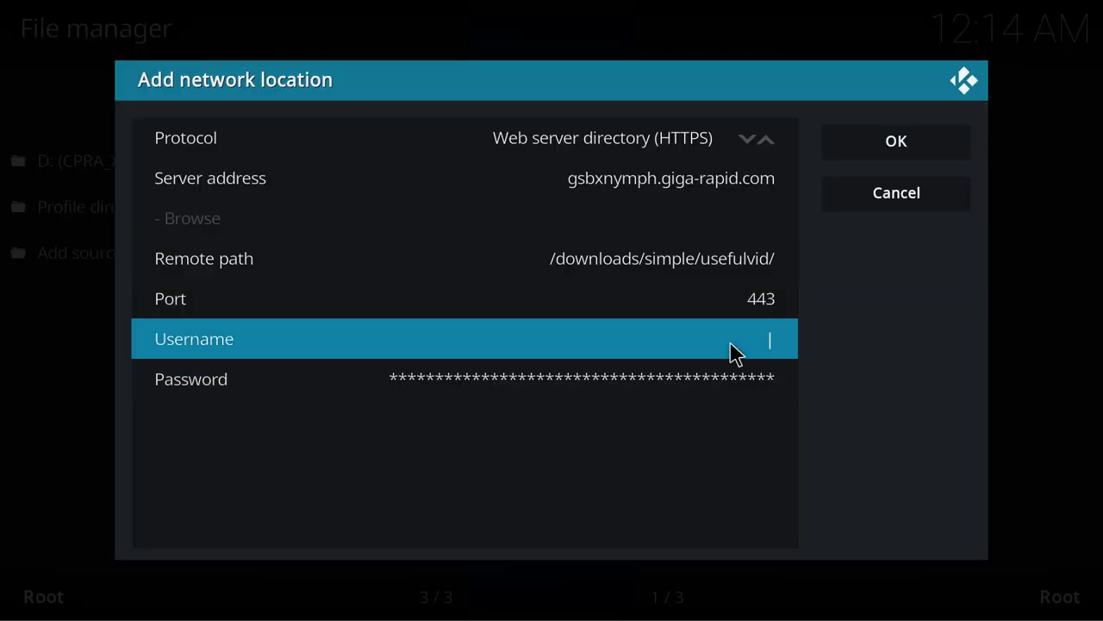
Complete the network location with remote path /downloads/simple/usefulvid/, username usefulvid and the account password, and save it
key(ctrl+v)
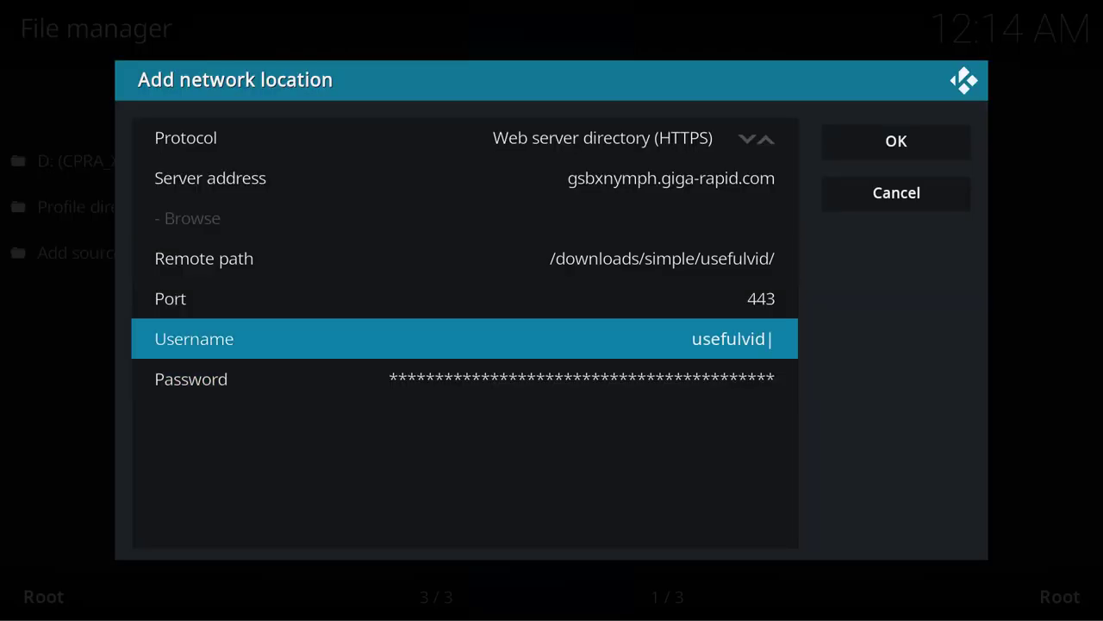
click(715, 259)
click(795, 383)
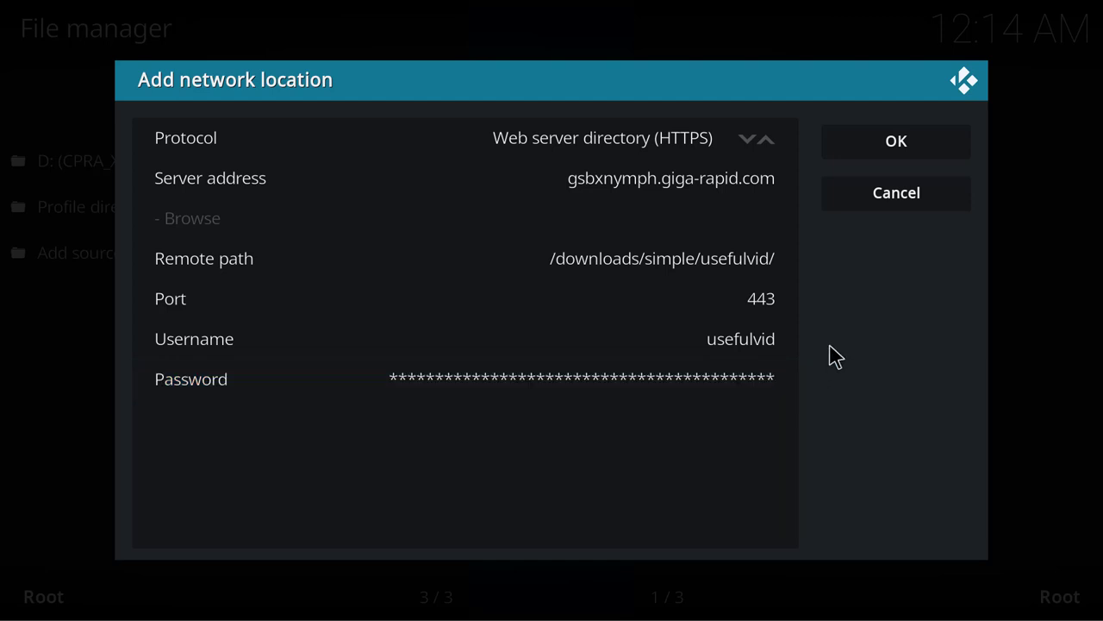
click(908, 145)
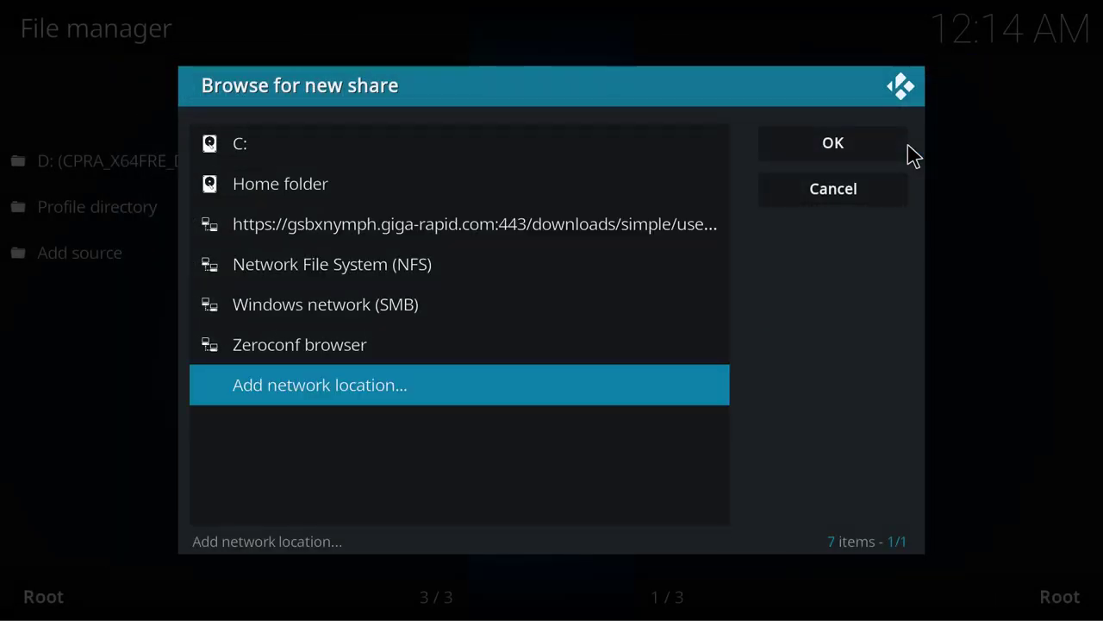
Choose the new gsbxnymph.giga-rapid.com share as the file source's path, name the source giga rapid and save it
click(612, 230)
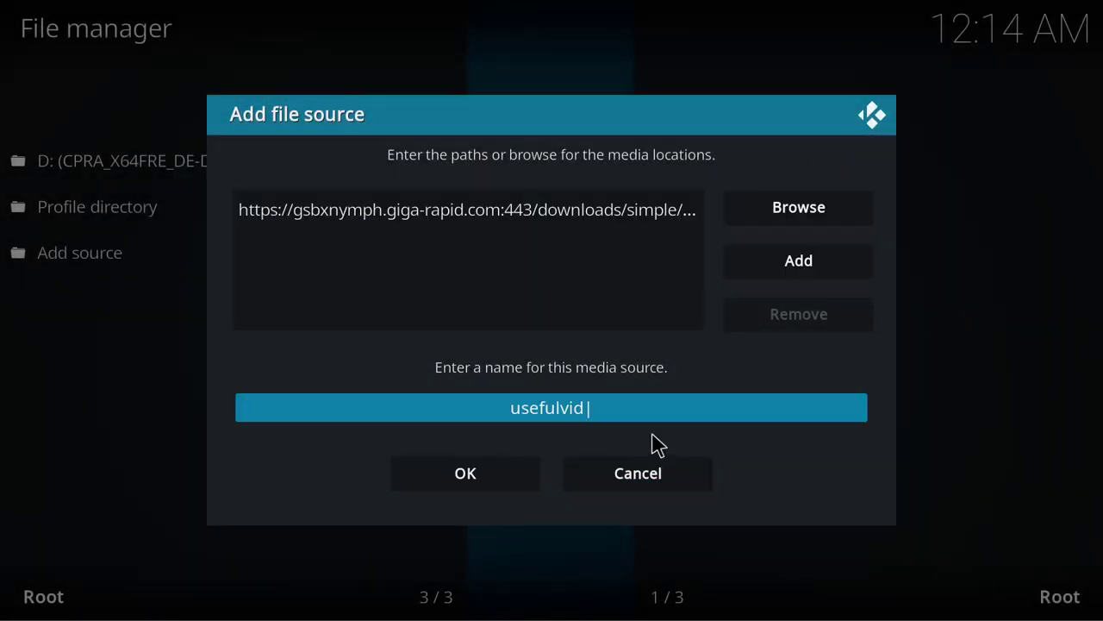
key(BackSpace)
key(BackSpace)
key(BackSpace)
key(BackSpace)
key(BackSpace)
key(BackSpace)
key(BackSpace)
key(BackSpace)
key(BackSpace)
text(giga rap)
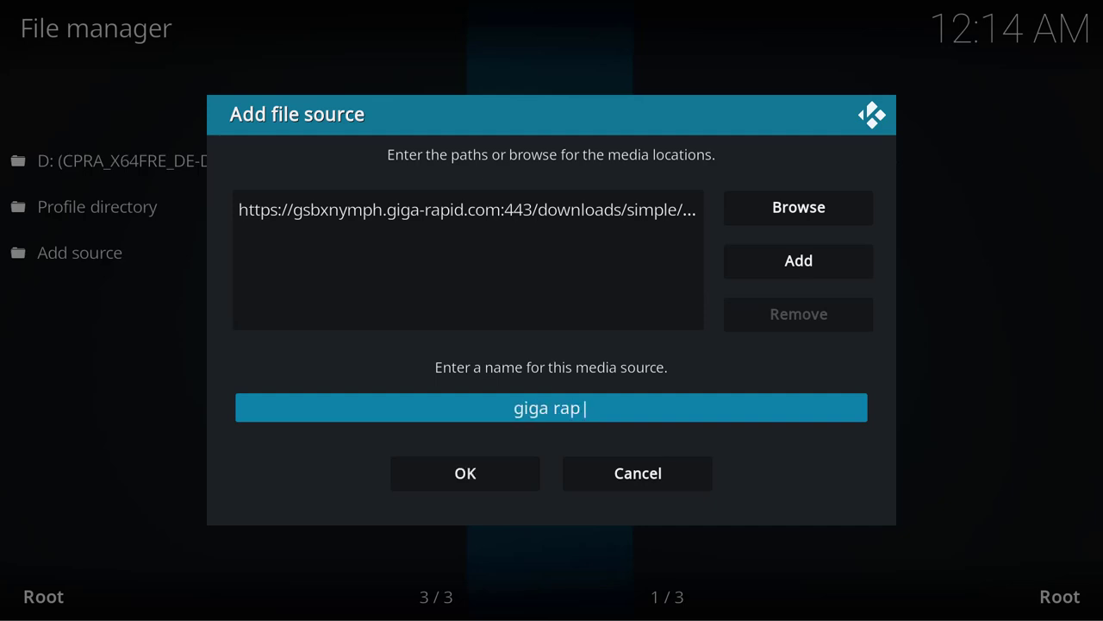
text(id)
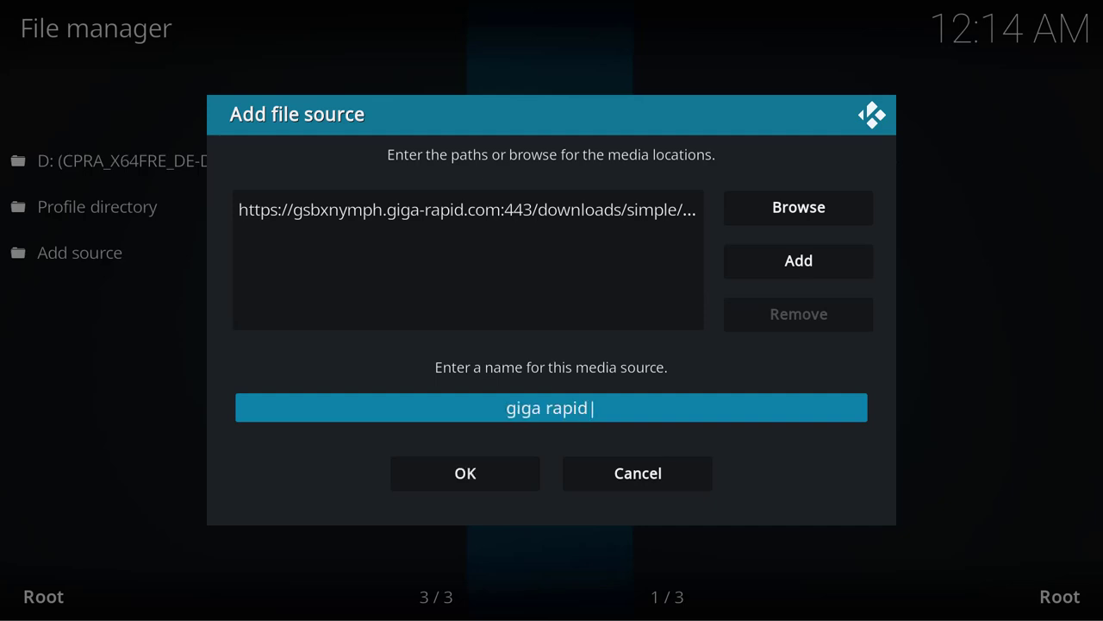
click(505, 488)
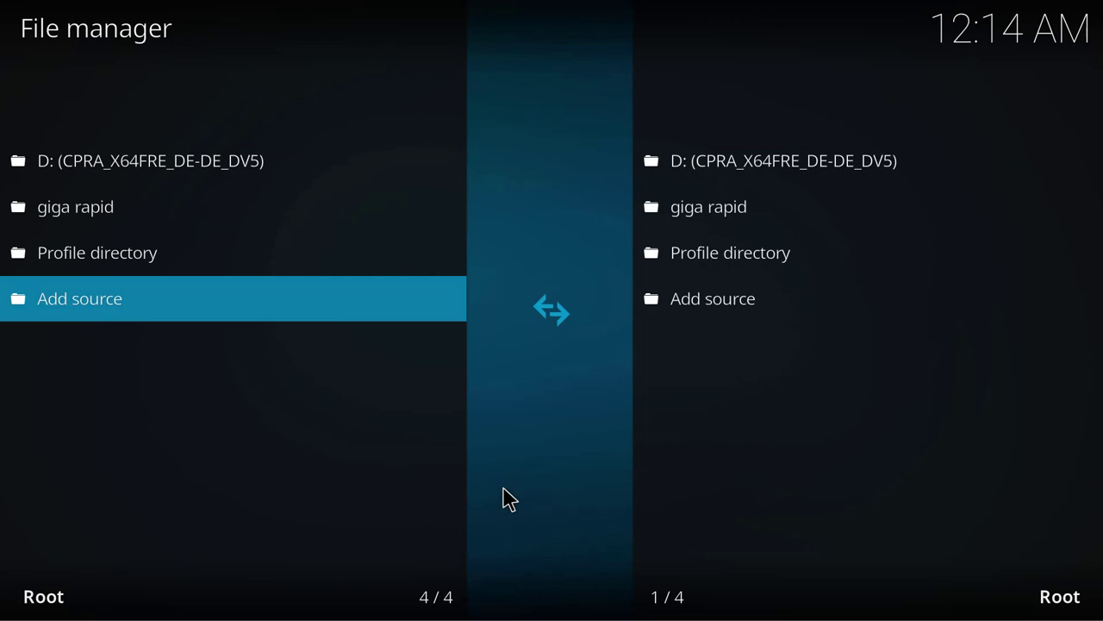
Return to the home screen and open the Files category of the Videos section
key(Escape)
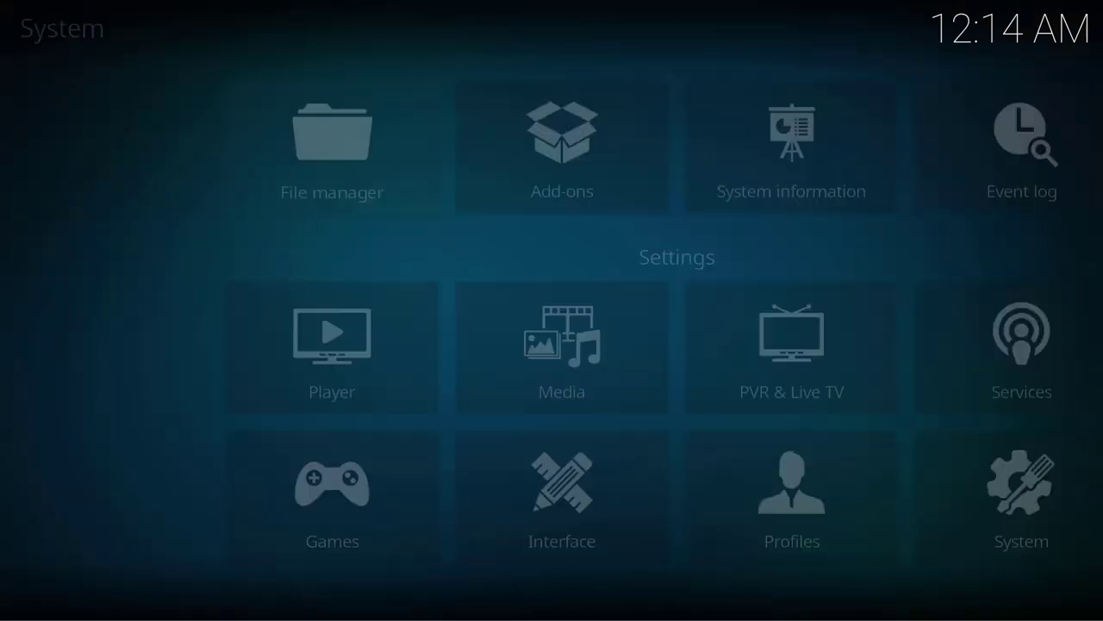
key(Escape)
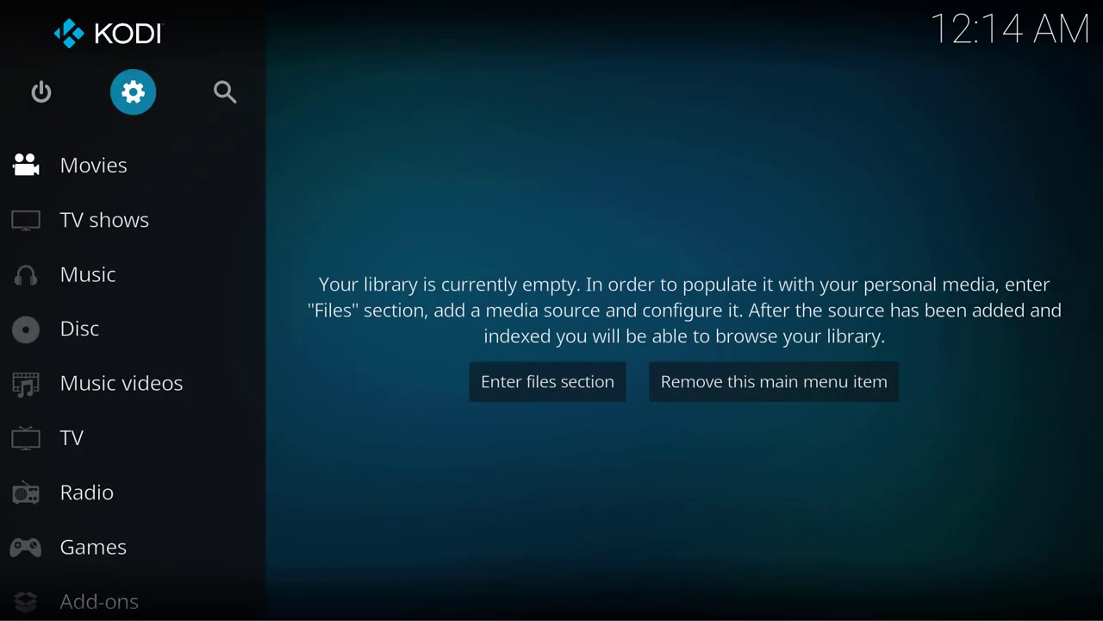
key(Down)
key(Down)
key(Down)
key(Down)
key(Down)
key(Down)
key(Down)
key(Down)
key(Down)
key(Down)
key(Down)
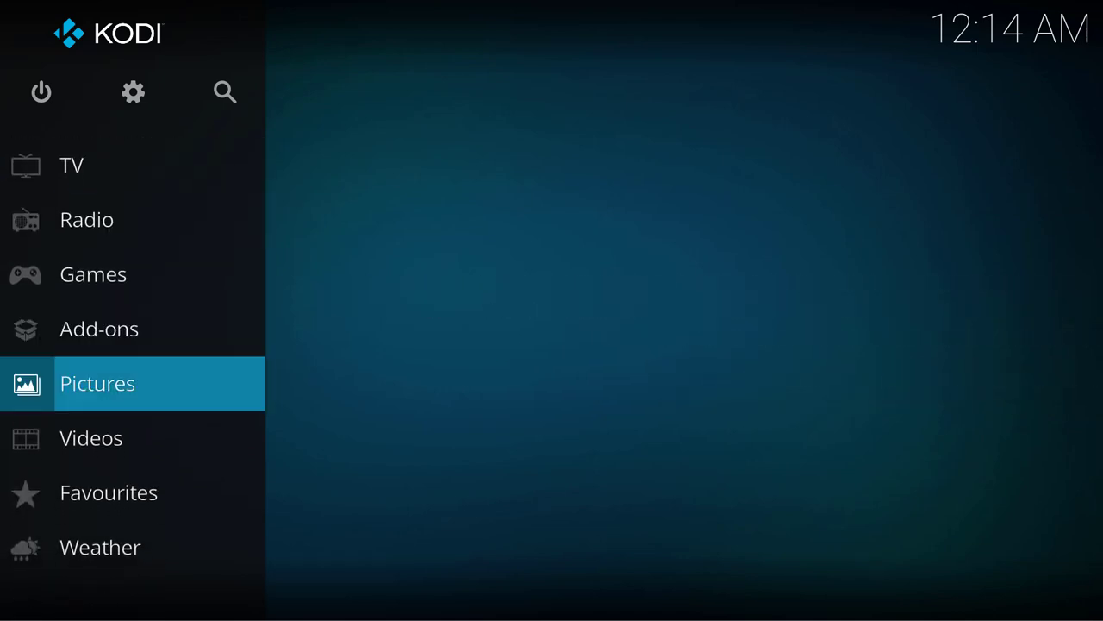
key(Right)
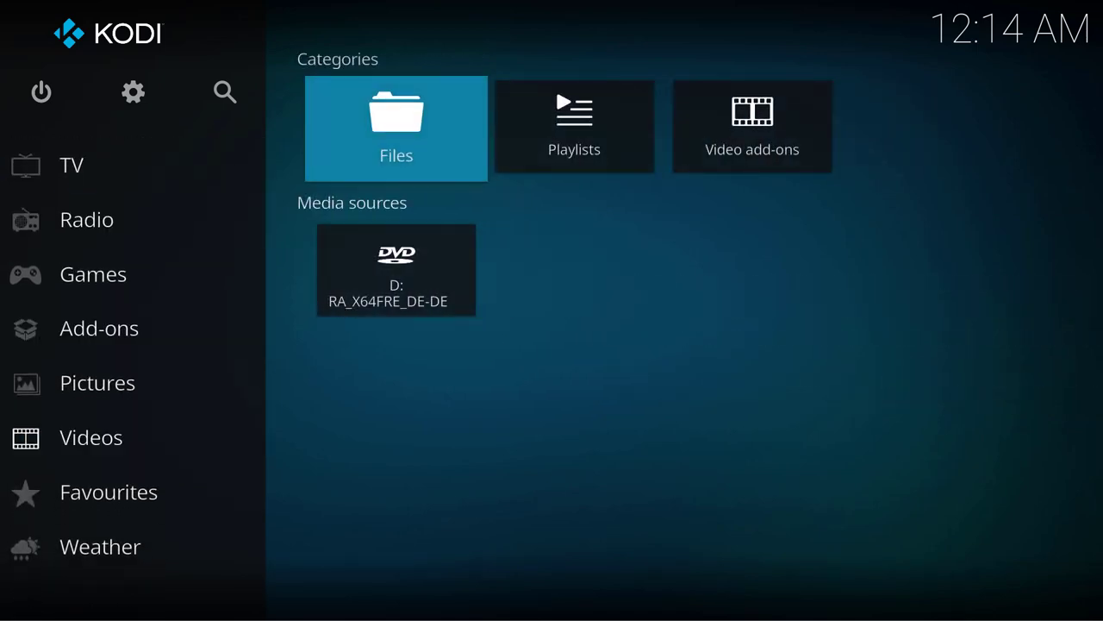
key(Return)
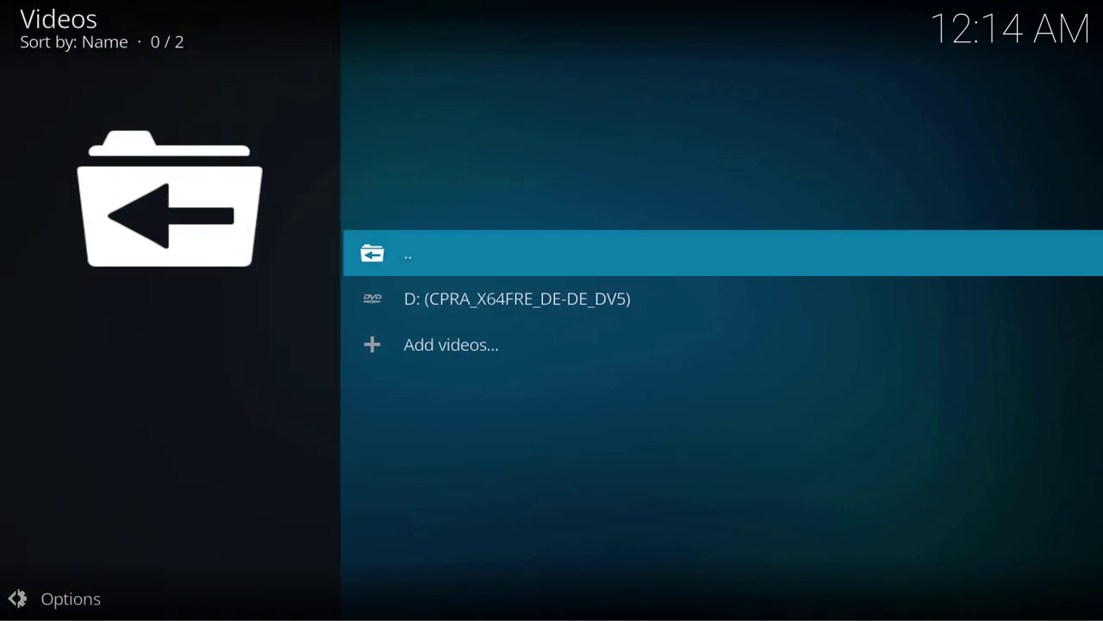
Start adding a video source and choose the root of the saved gsbxnymph.giga-rapid.com HTTPS share as its path
key(Up)
key(Return)
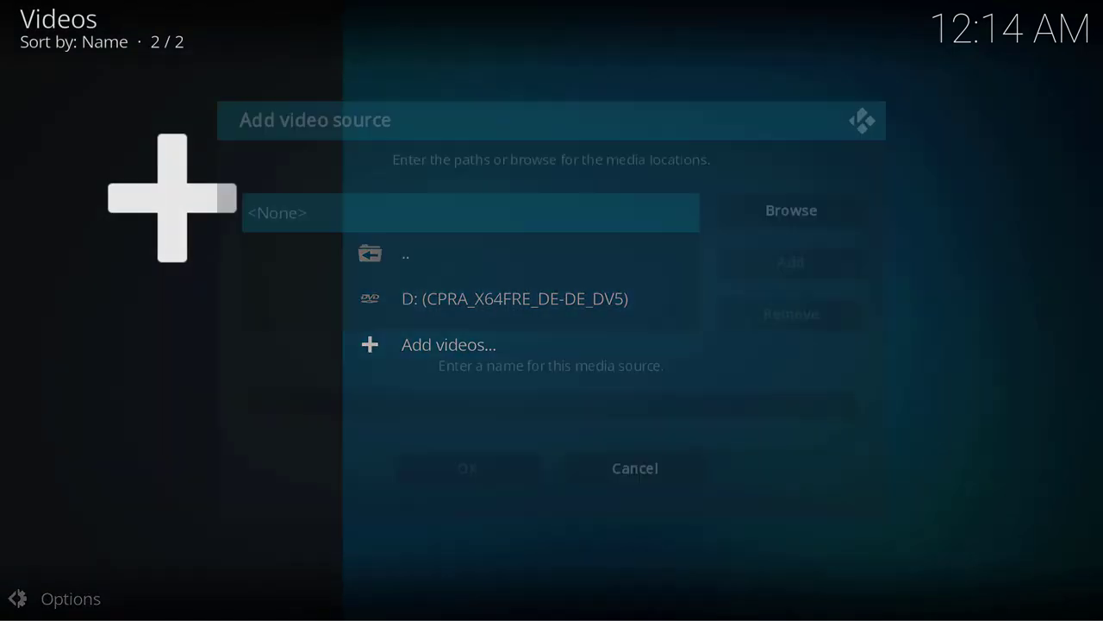
key(Return)
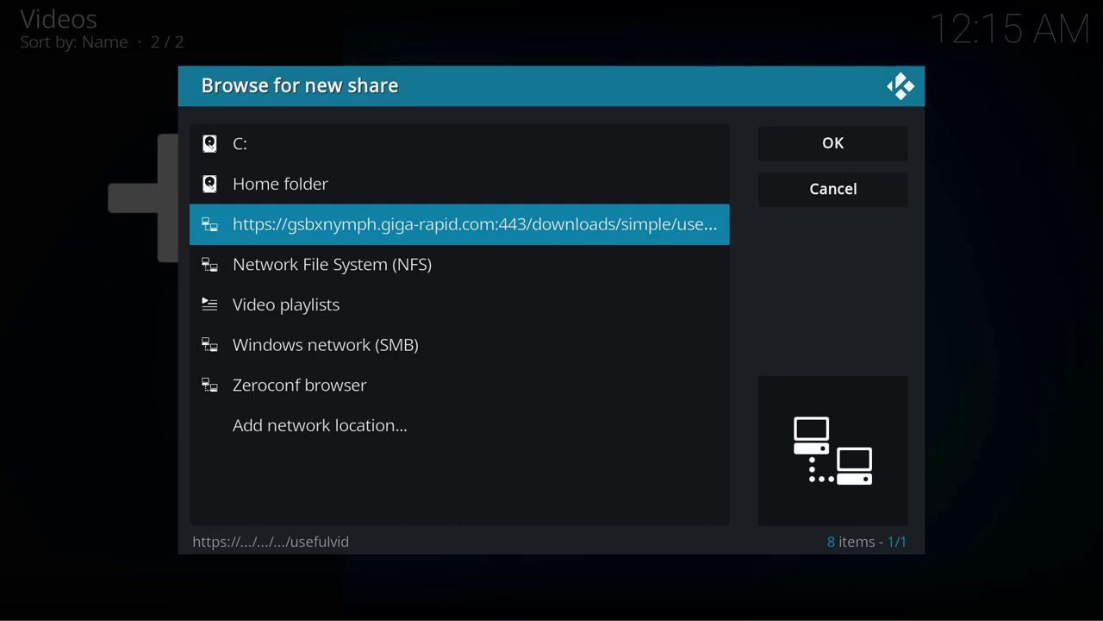
key(Return)
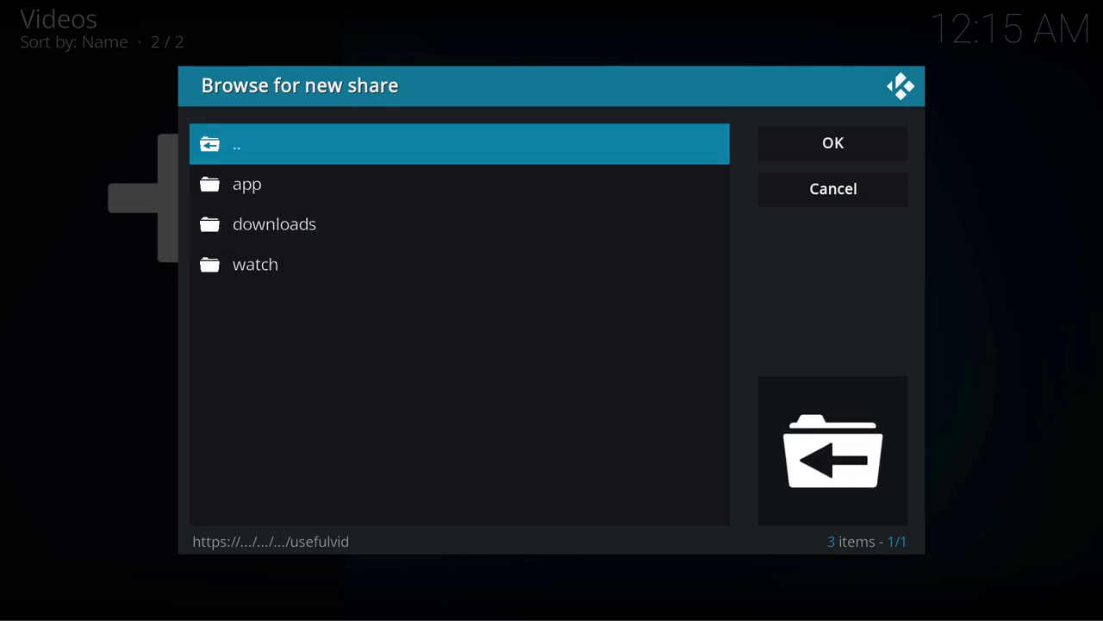
key(Right)
key(Return)
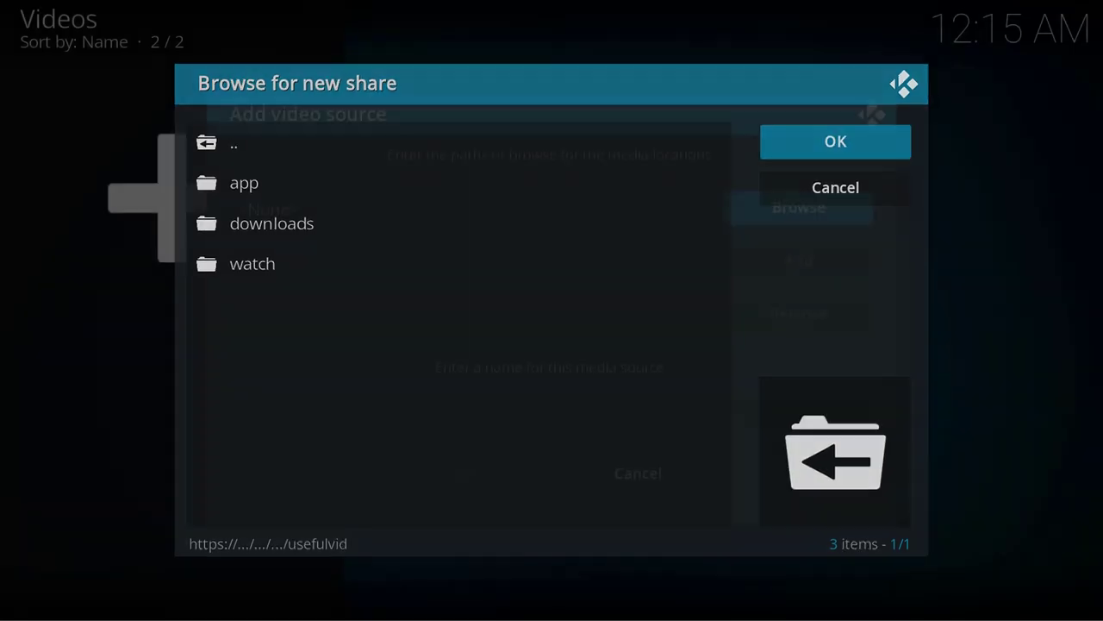
Name the video source giga rapid and confirm it
key(Down)
key(Down)
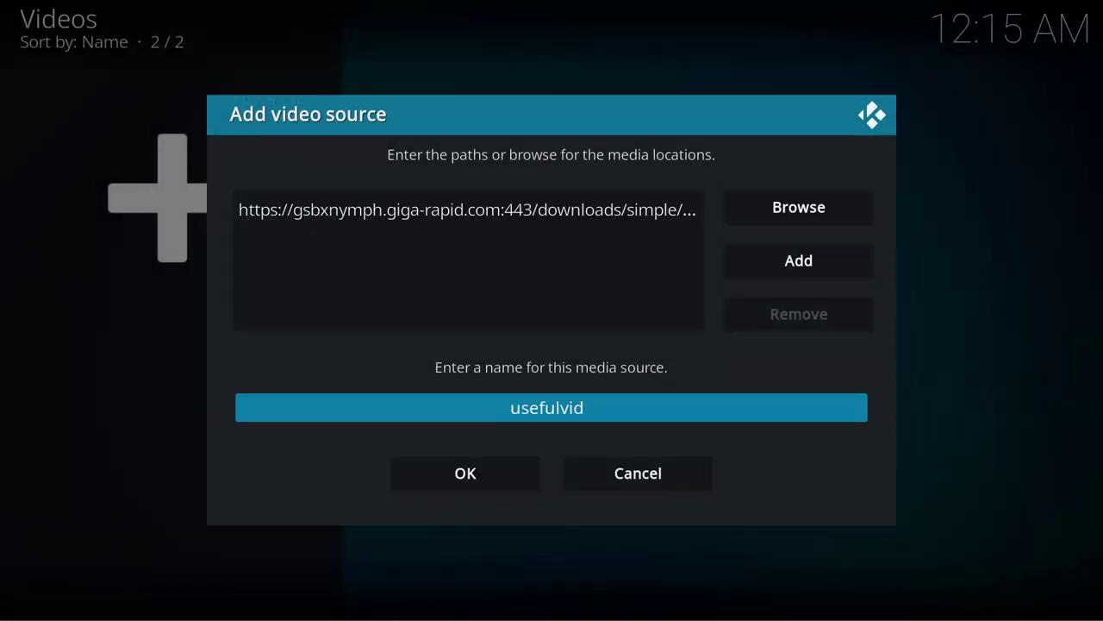
key(BackSpace)
key(BackSpace)
key(BackSpace)
key(BackSpace)
key(BackSpace)
key(BackSpace)
key(BackSpace)
key(BackSpace)
key(BackSpace)
text(giga rapid)
key(Down)
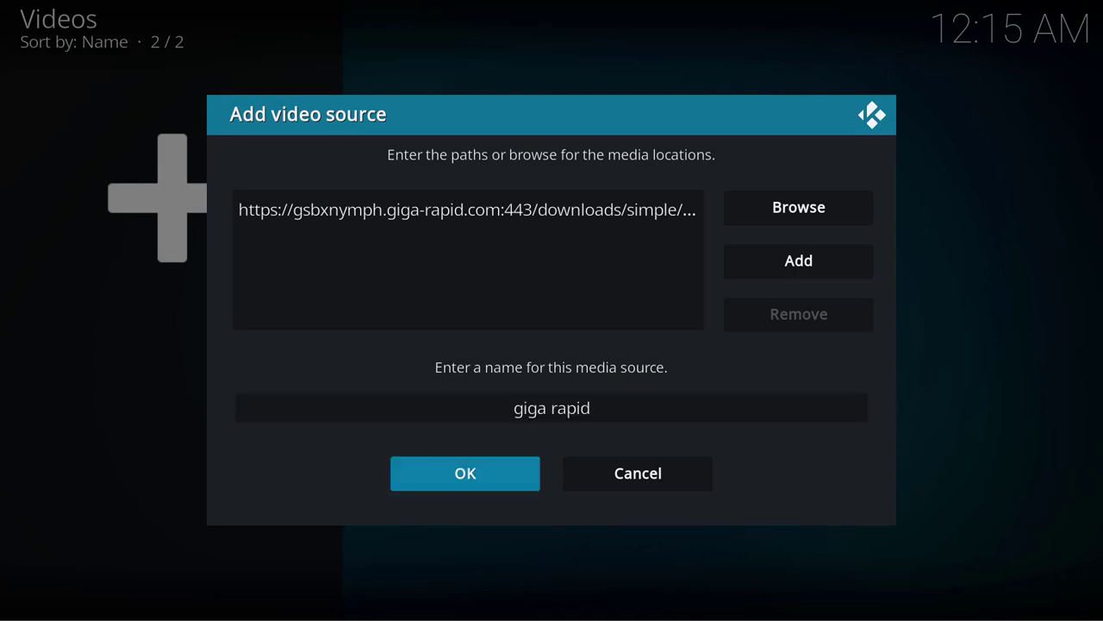
key(Return)
Confirm the video source's content settings with the directory content None, and answer Yes to the unassign content question
key(Down)
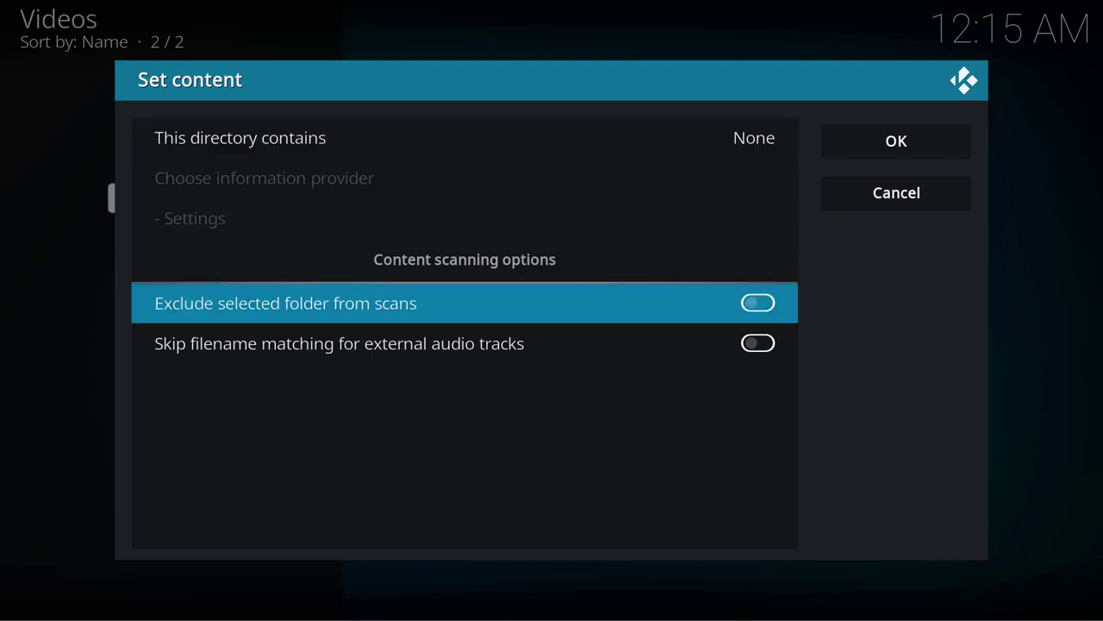
key(Return)
key(Right)
key(Return)
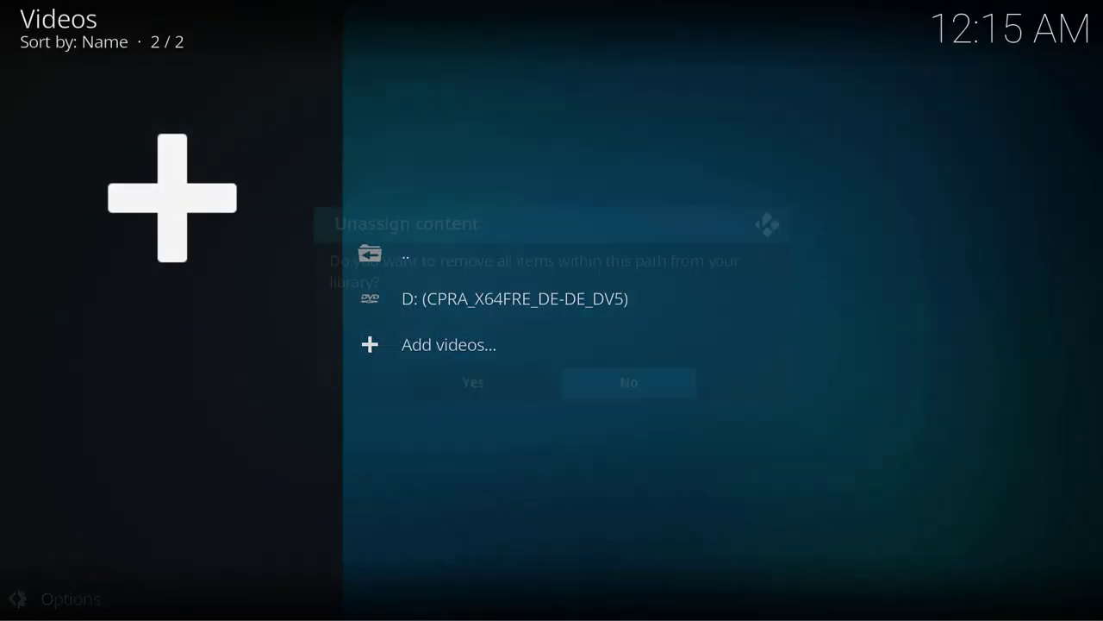
key(Left)
key(Return)
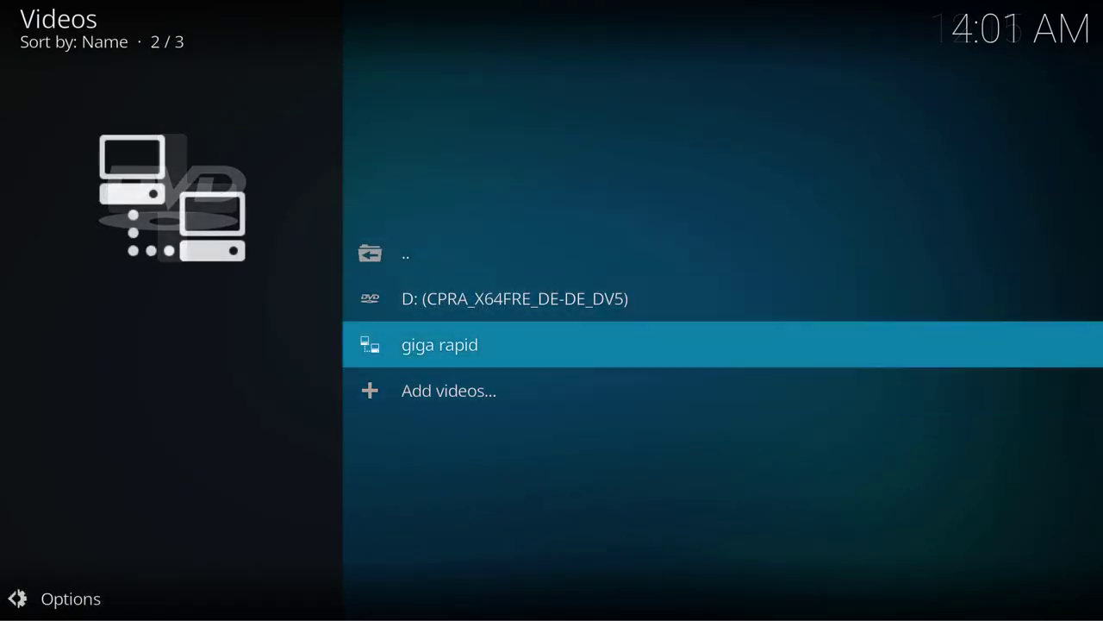
Open the downloads folder inside the giga rapid video source
key(Return)
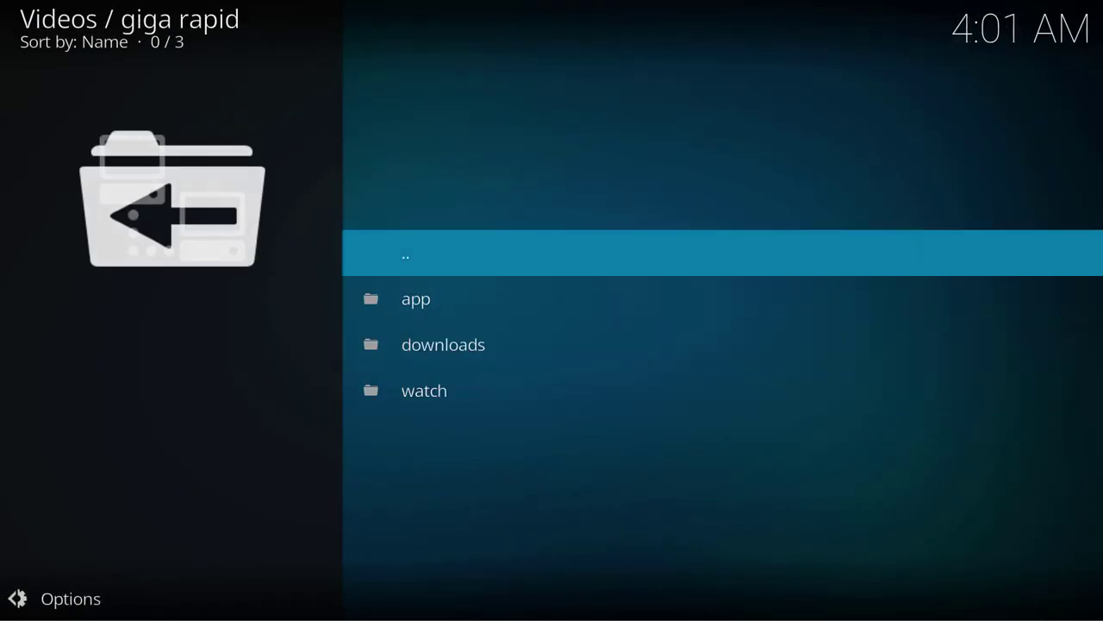
key(Down)
key(Down)
key(Return)
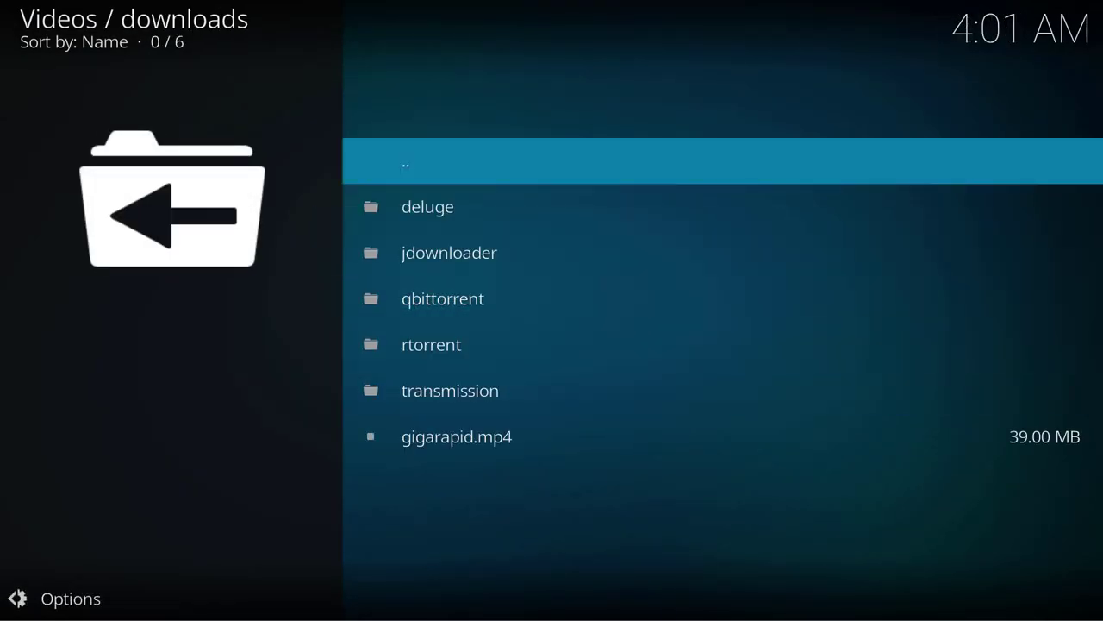
Open the Big Buck Bunny folder within rtorrent and play Big Buck Bunny.mp4
key(Down)
key(Down)
key(Down)
key(Down)
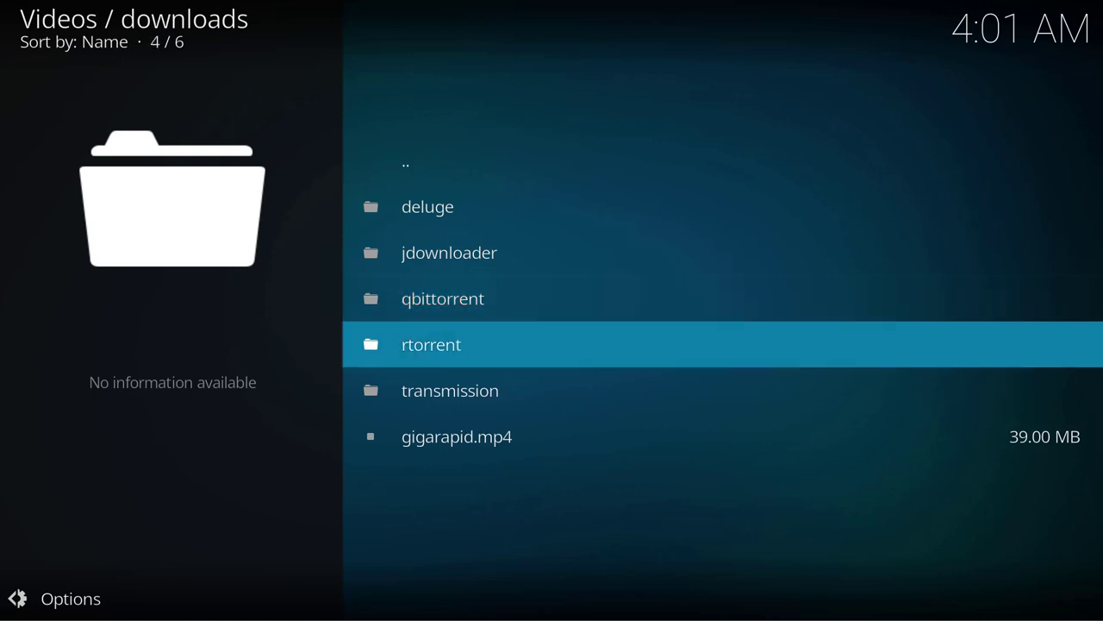
key(Return)
key(Down)
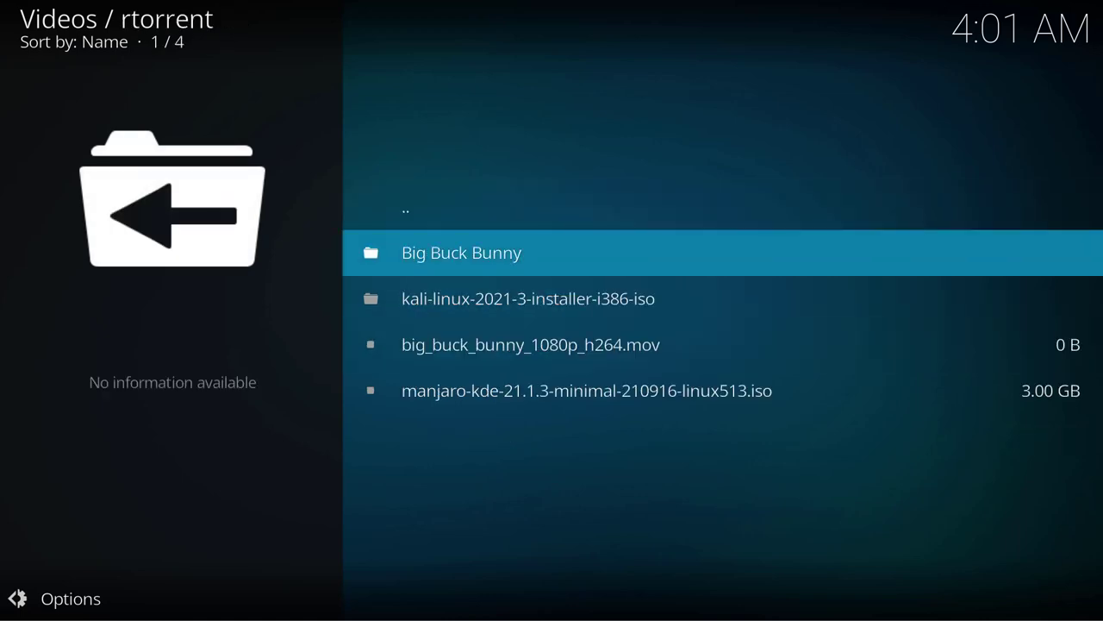
key(Return)
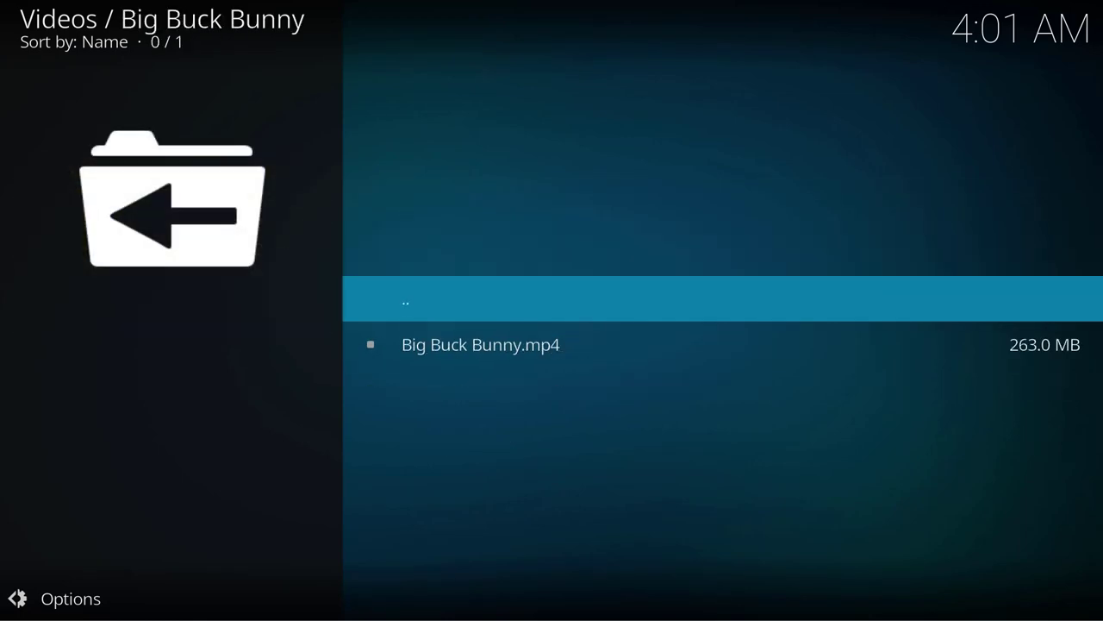
key(Down)
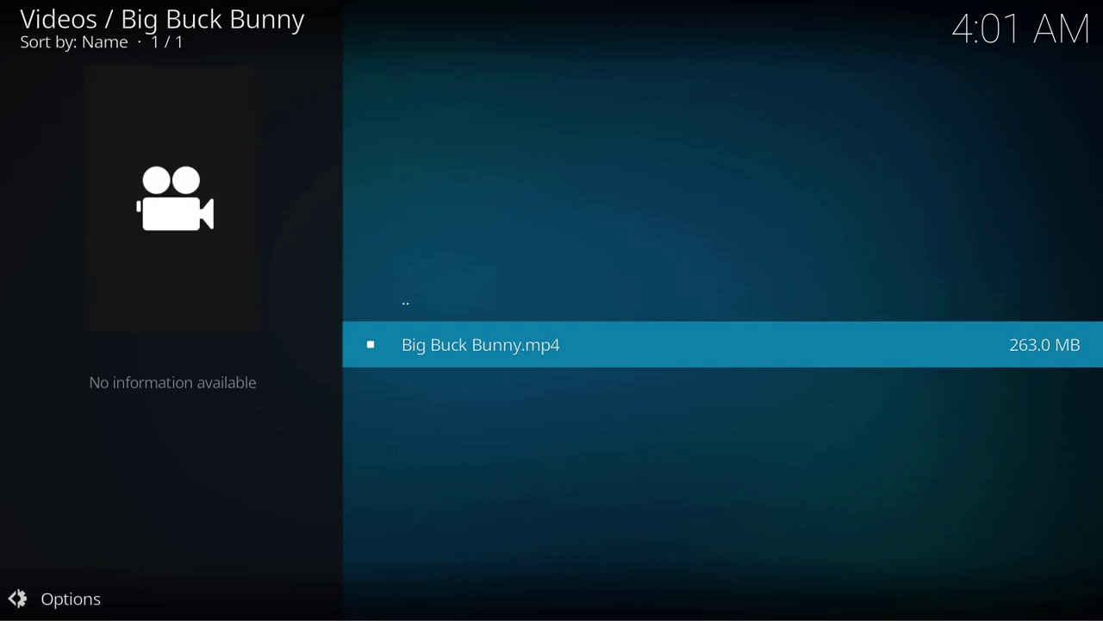
key(Return)
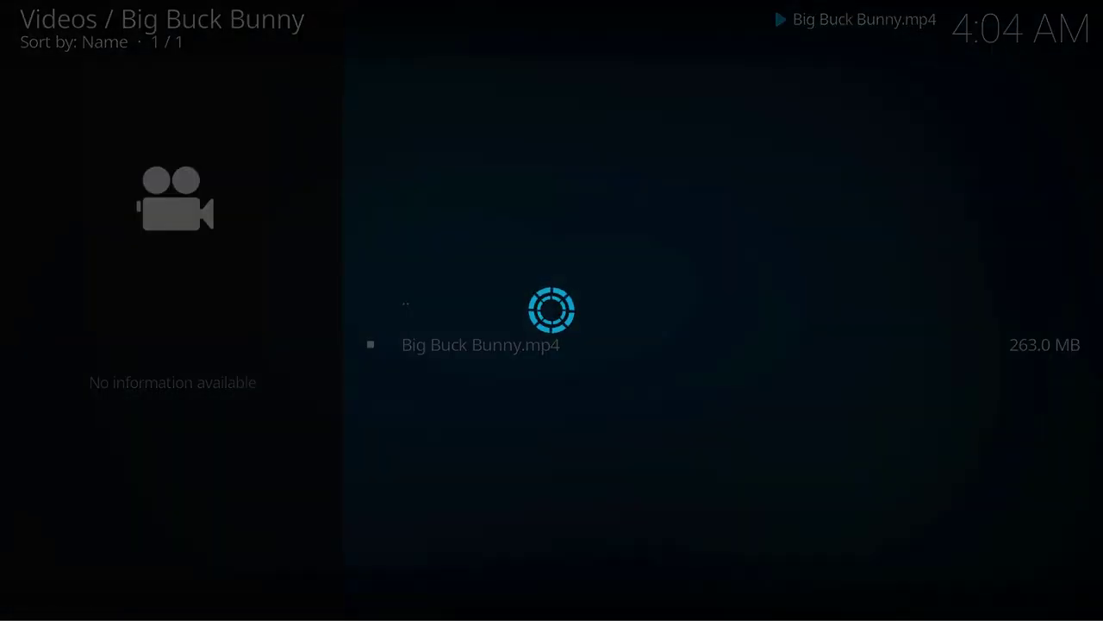